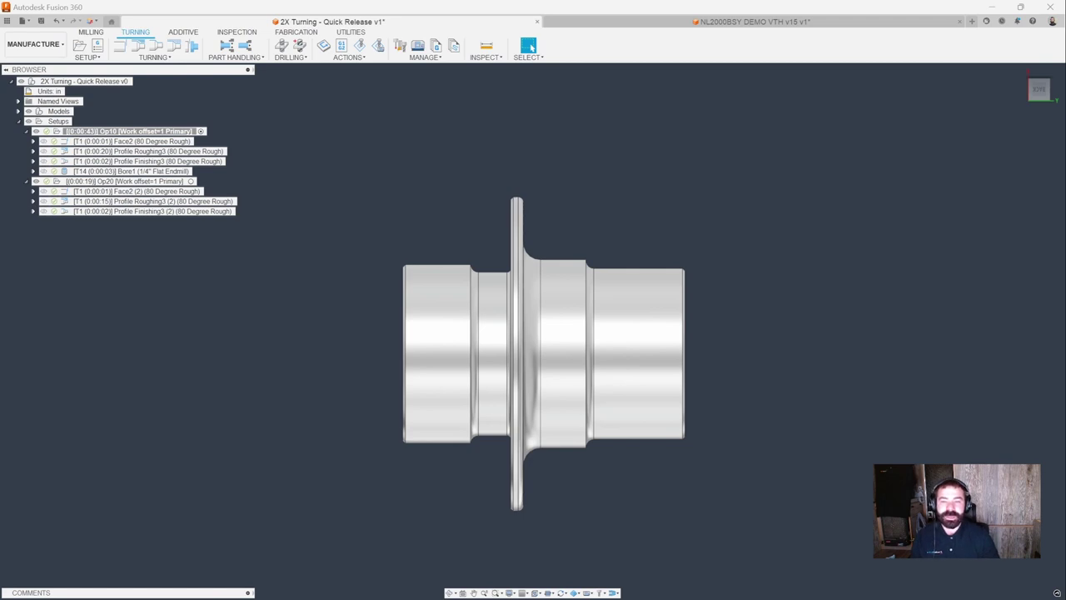
Review the Op10 and Op20 setups and the Face2, Profile Roughing3, Bore1 and Profile Finishing3 toolpaths.
{"action": "left_click", "coordinate": [87, 132]}
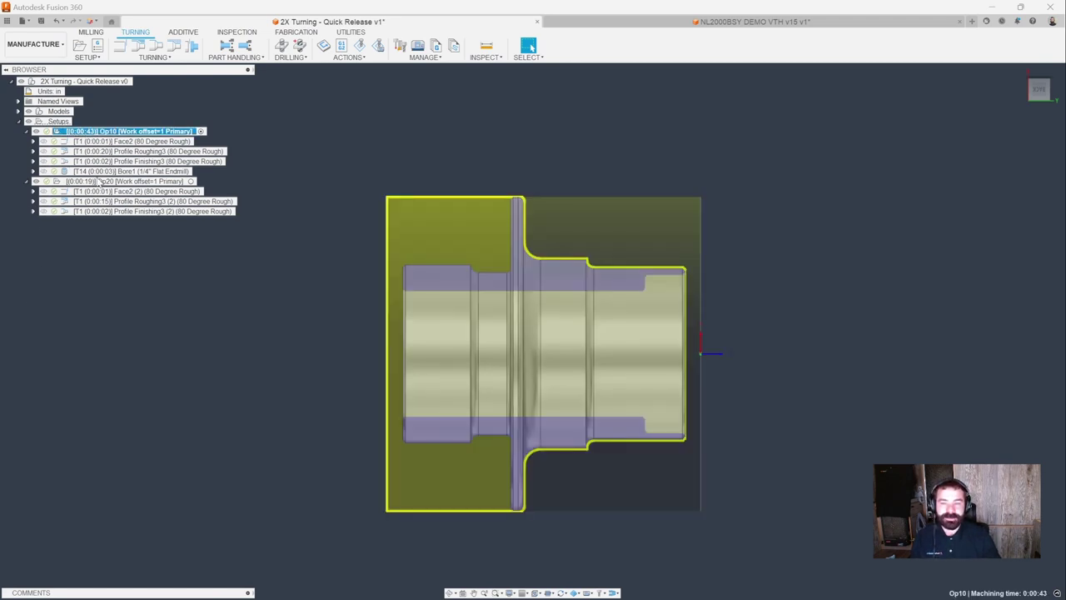
{"action": "left_click", "coordinate": [98, 180]}
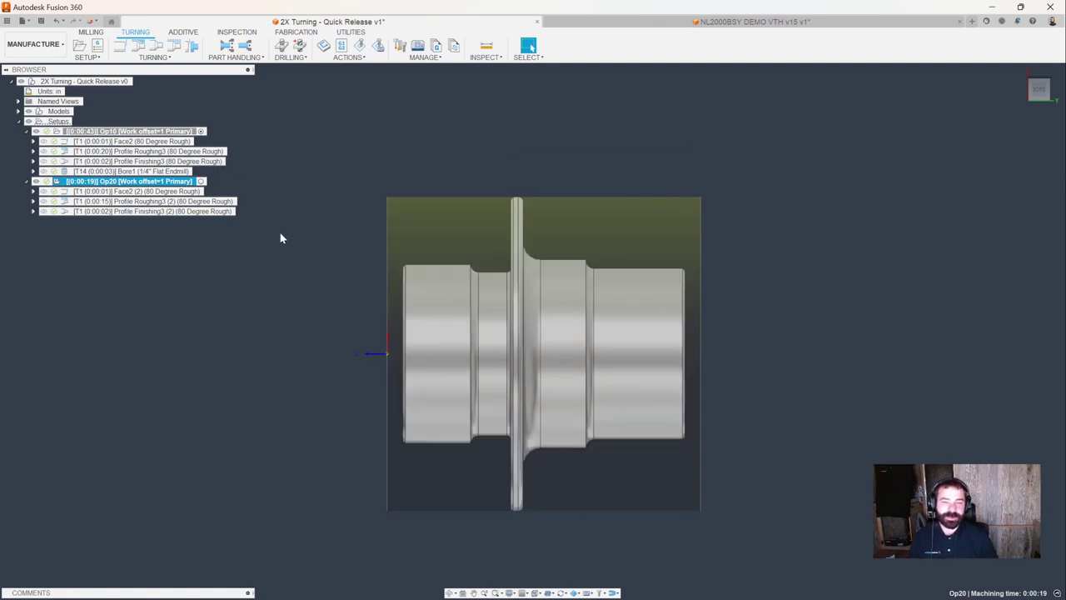
{"action": "left_click", "coordinate": [182, 132]}
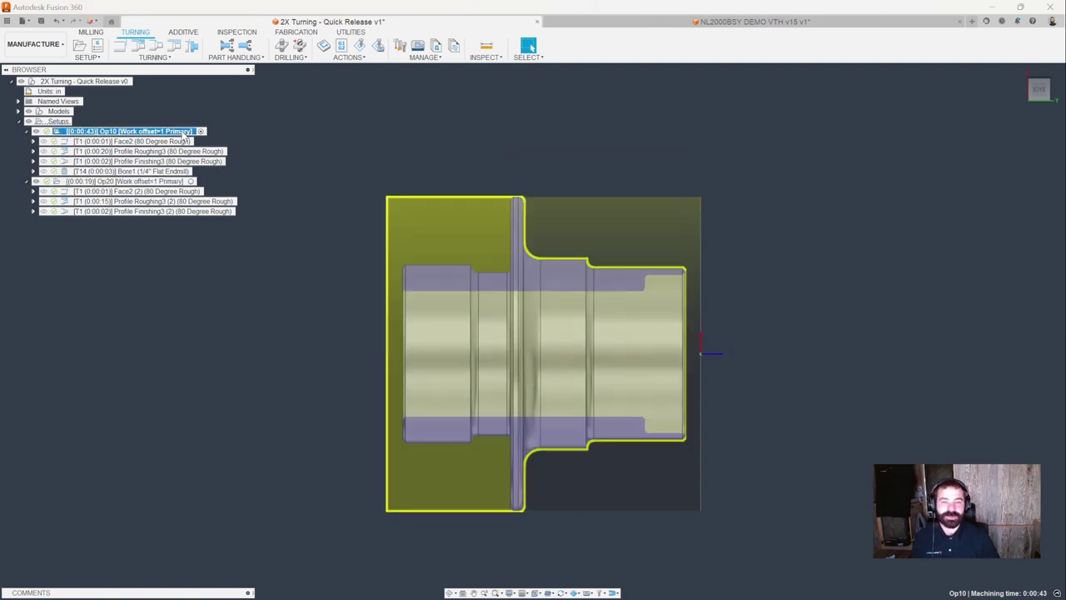
{"action": "left_click", "coordinate": [184, 141]}
{"action": "left_click", "coordinate": [179, 152]}
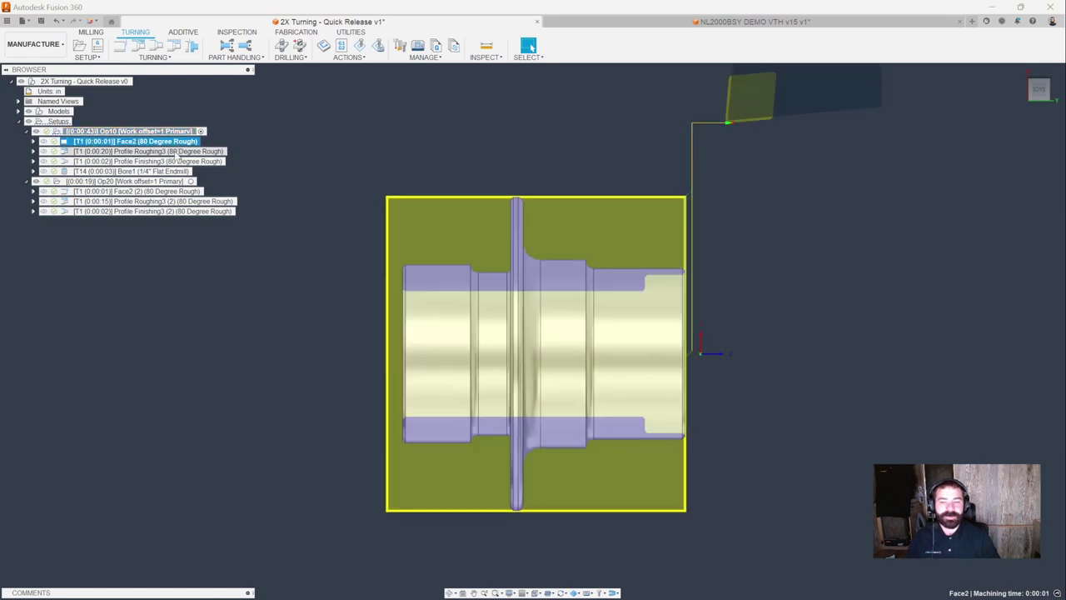
{"action": "left_click", "coordinate": [175, 170]}
{"action": "left_click", "coordinate": [173, 160]}
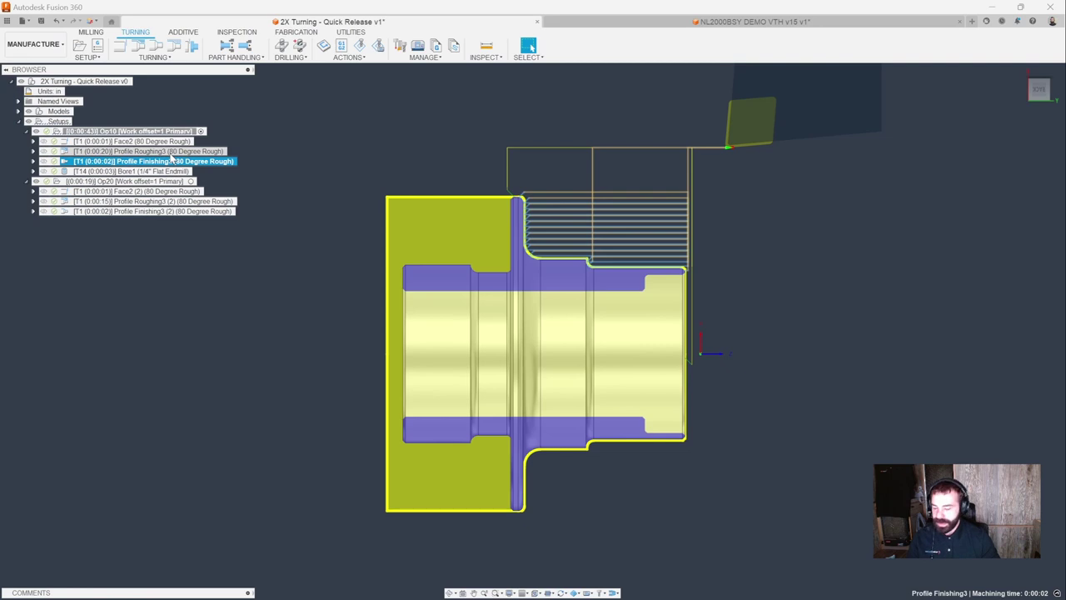
{"action": "left_click", "coordinate": [171, 152]}
{"action": "left_click", "coordinate": [171, 142]}
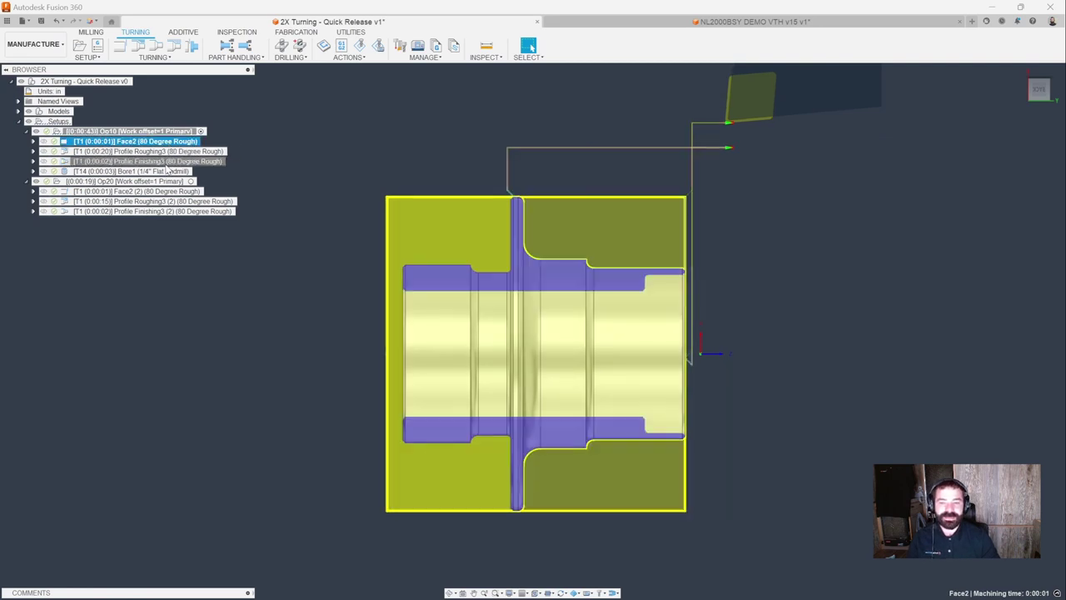
{"action": "left_click", "coordinate": [168, 162], "text": "shift"}
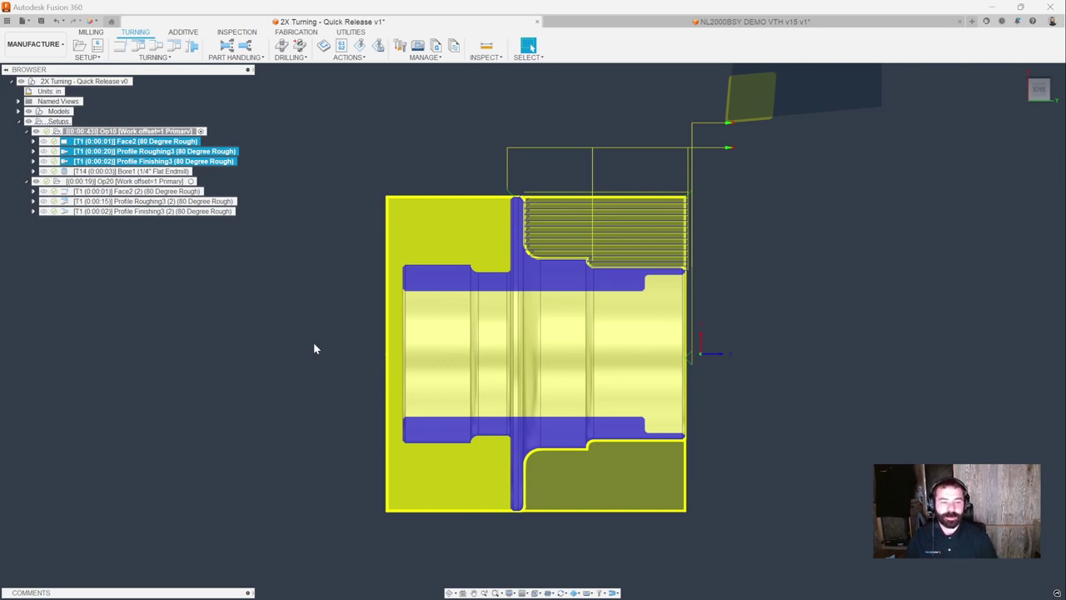
{"action": "left_click", "coordinate": [315, 316]}
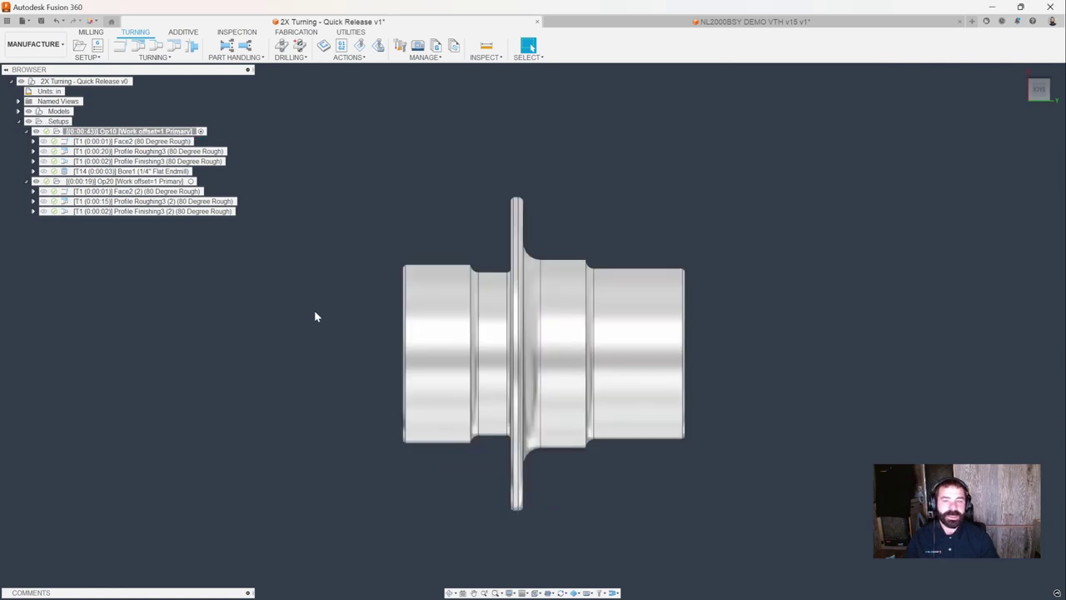
Add a Subspindle Grab to Op10 with Stop Spindle During Chuck enabled.
{"action": "left_click", "coordinate": [235, 57]}
{"action": "left_click", "coordinate": [238, 67]}
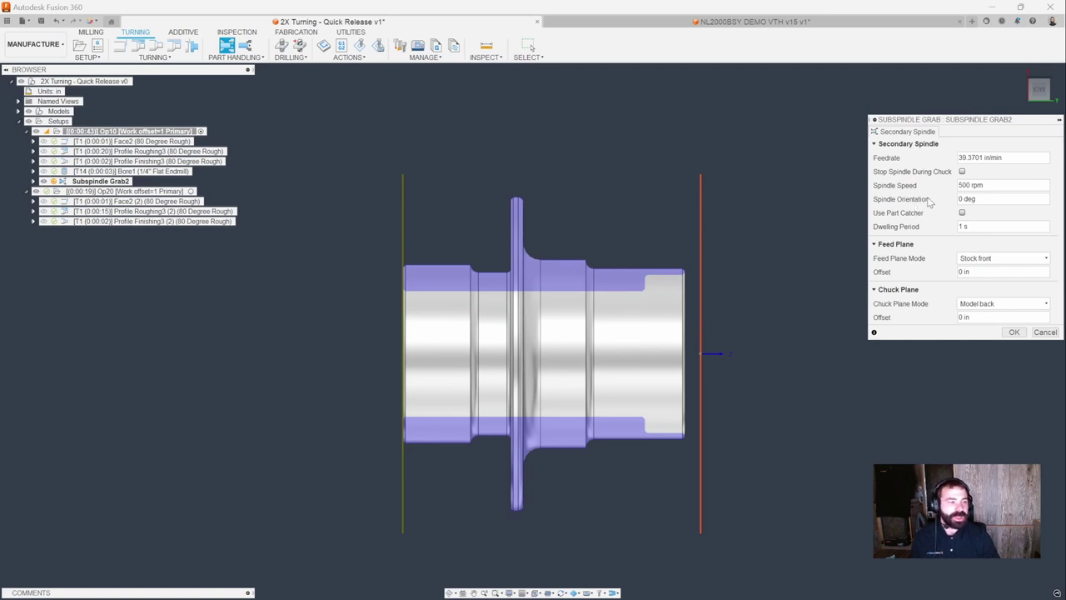
{"action": "left_click", "coordinate": [961, 171]}
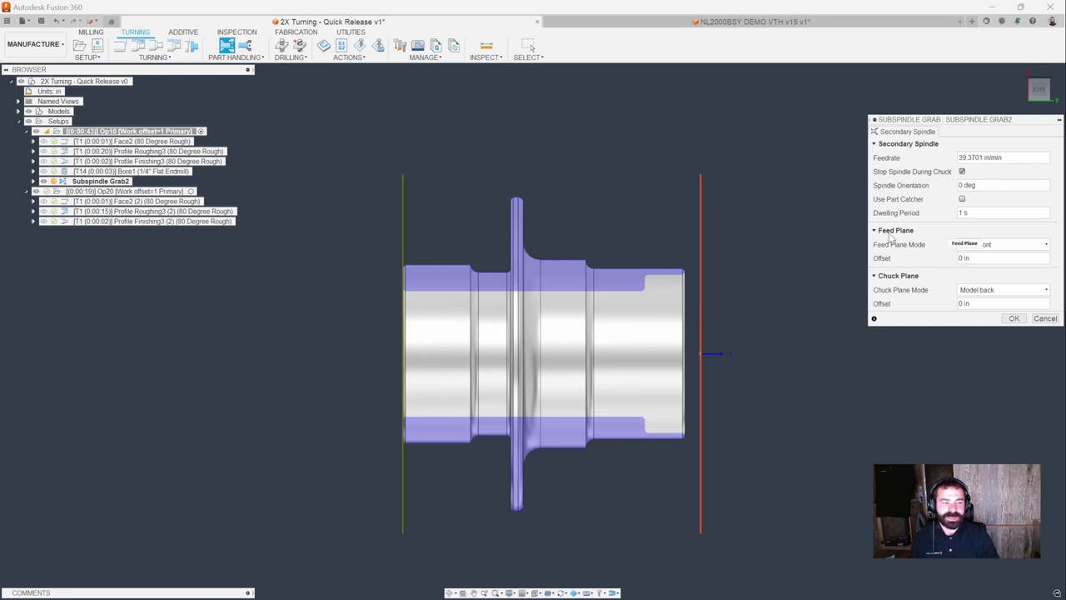
{"action": "mouse_move", "coordinate": [889, 237]}
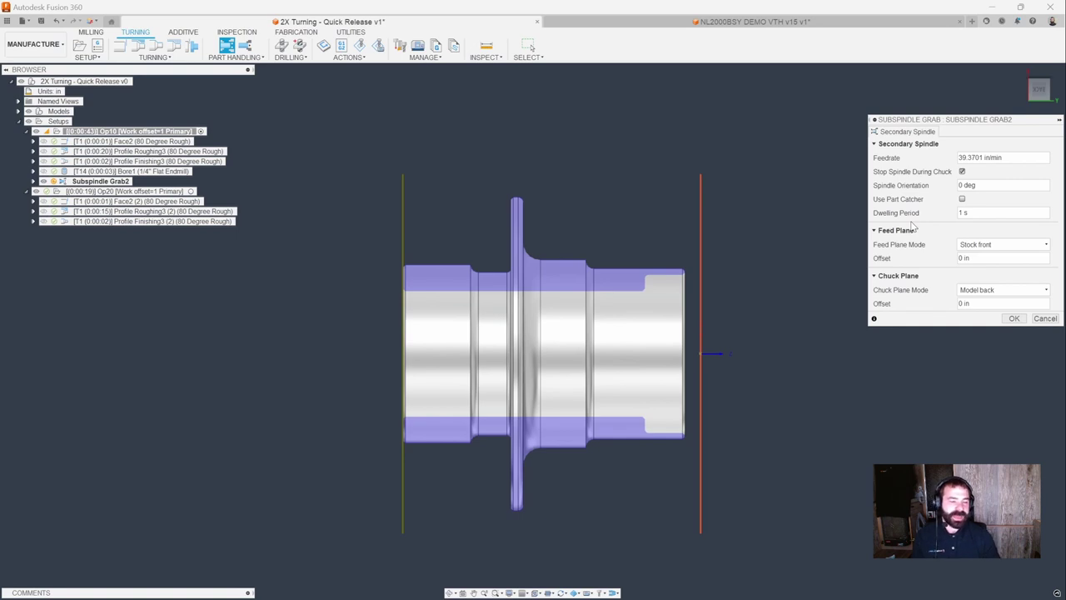
{"action": "left_click", "coordinate": [962, 172]}
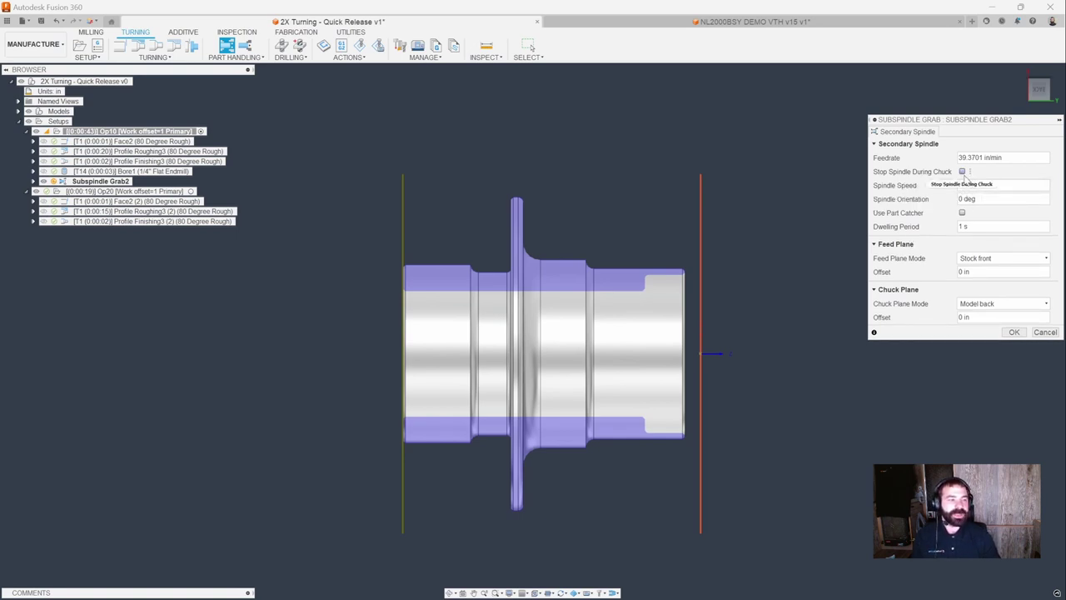
{"action": "left_click", "coordinate": [962, 172]}
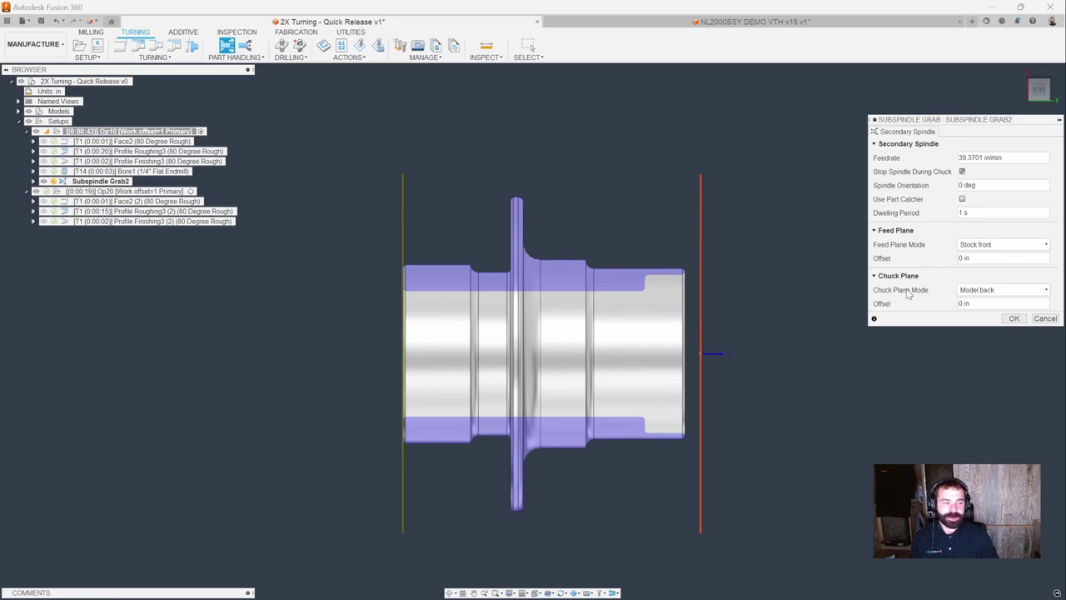
Reference the grab's chuck plane to Model front, drag its offset to -0.7 in, and confirm.
{"action": "left_click", "coordinate": [966, 290]}
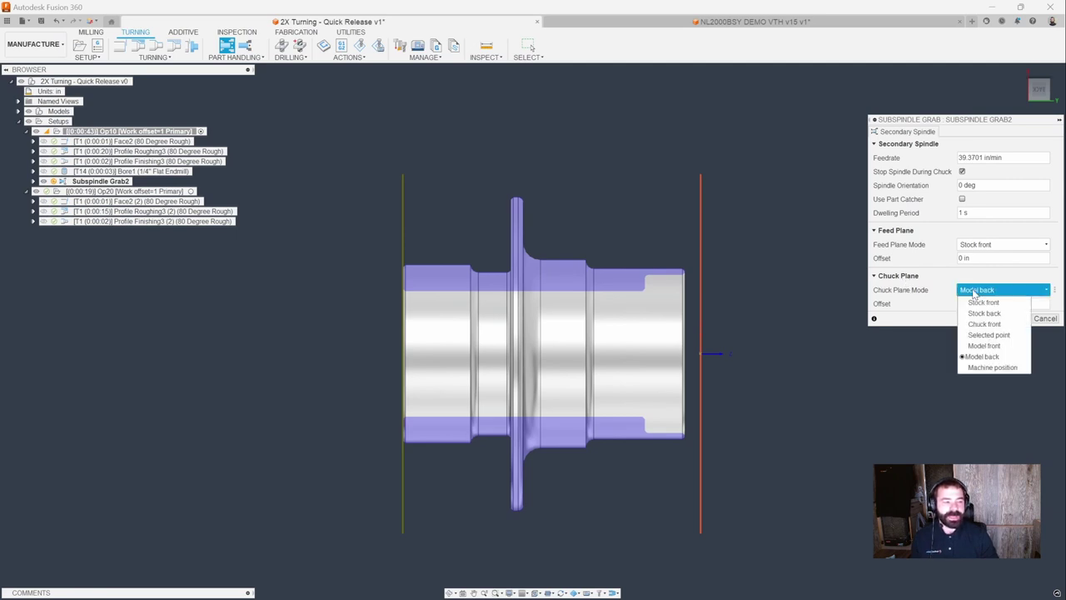
{"action": "left_click", "coordinate": [984, 344]}
{"action": "left_click_drag", "start_coordinate": [984, 306], "coordinate": [946, 305]}
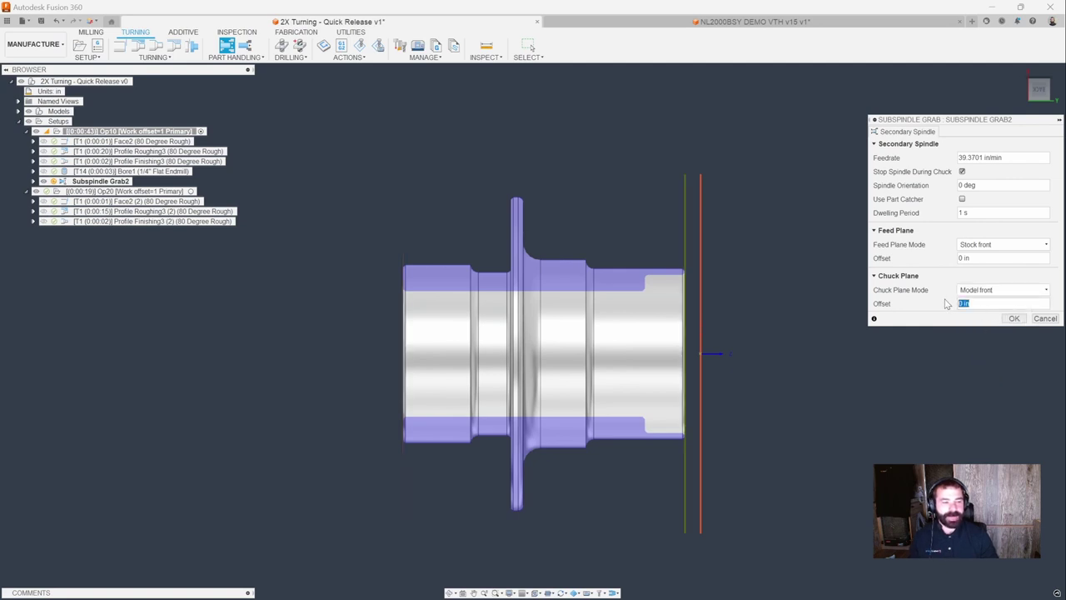
{"action": "type", "text": "-1"}
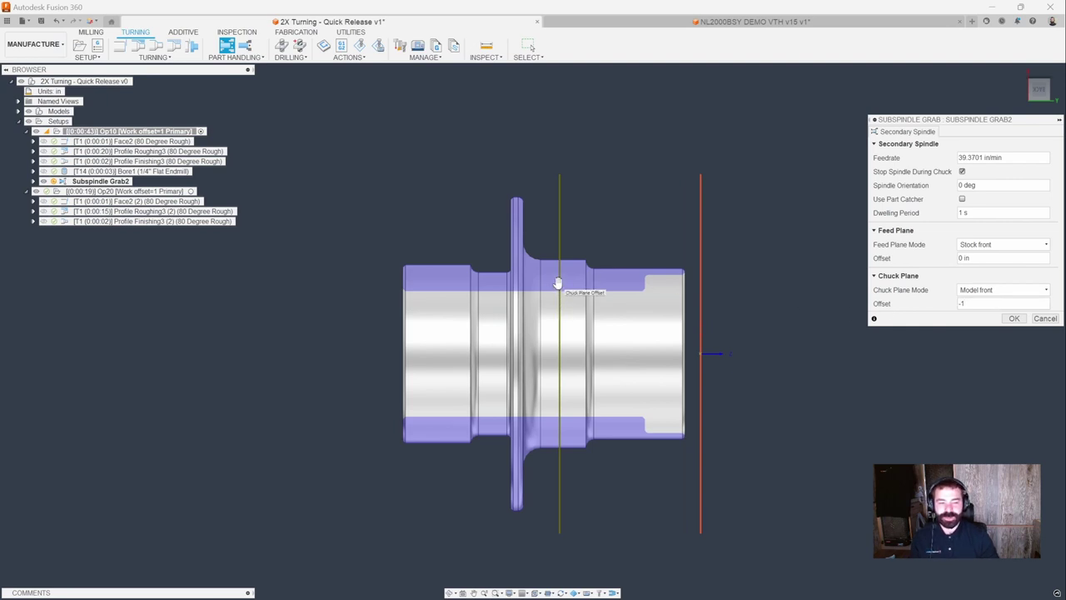
{"action": "mouse_move", "coordinate": [560, 251]}
{"action": "left_click_drag", "start_coordinate": [560, 251], "coordinate": [598, 251]}
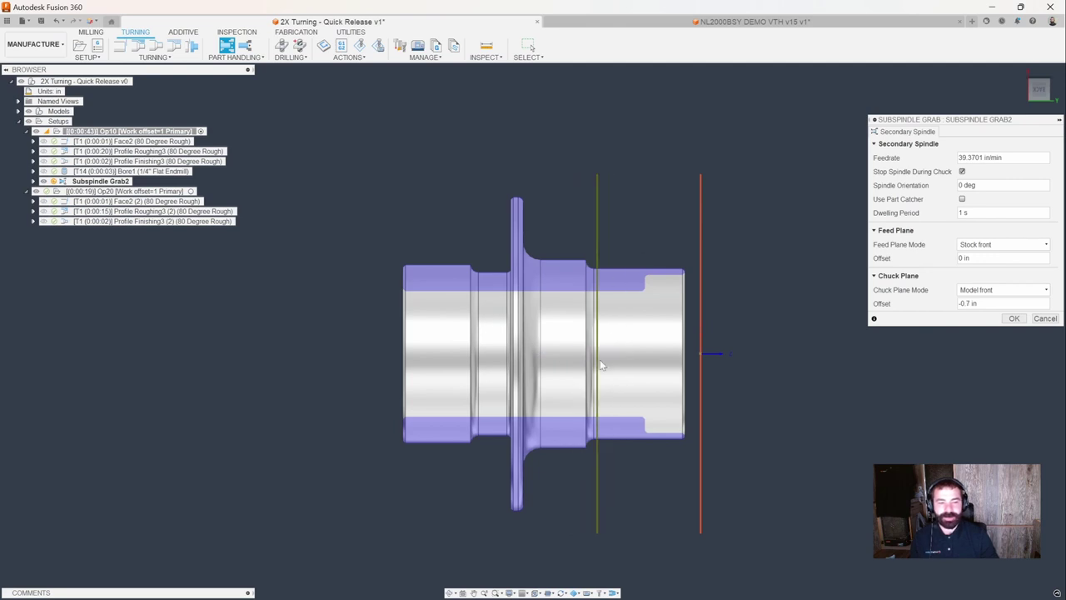
{"action": "double_click", "coordinate": [974, 303]}
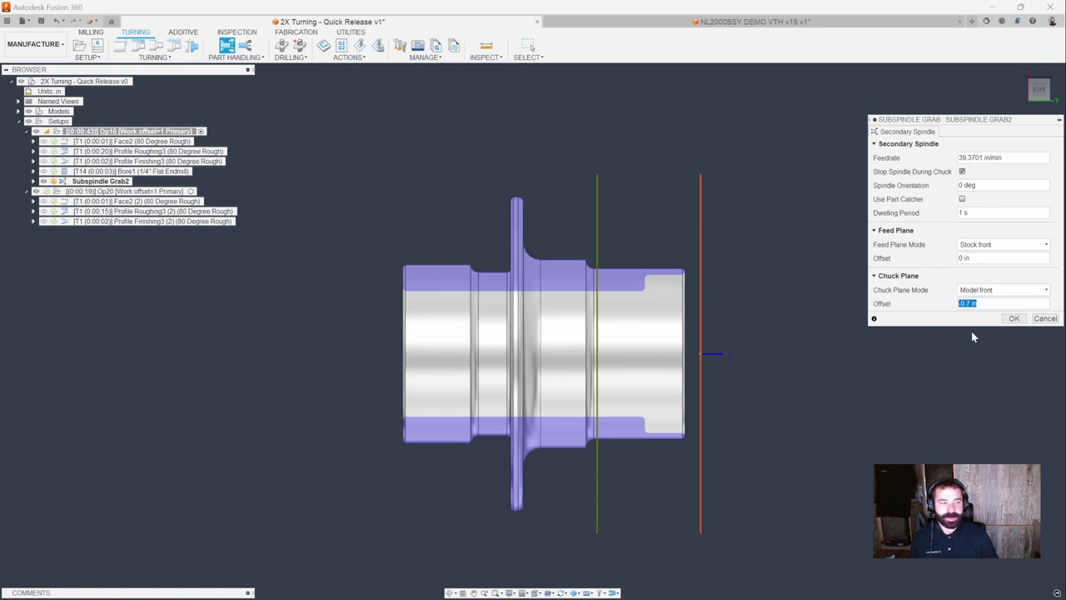
{"action": "left_click", "coordinate": [1014, 319]}
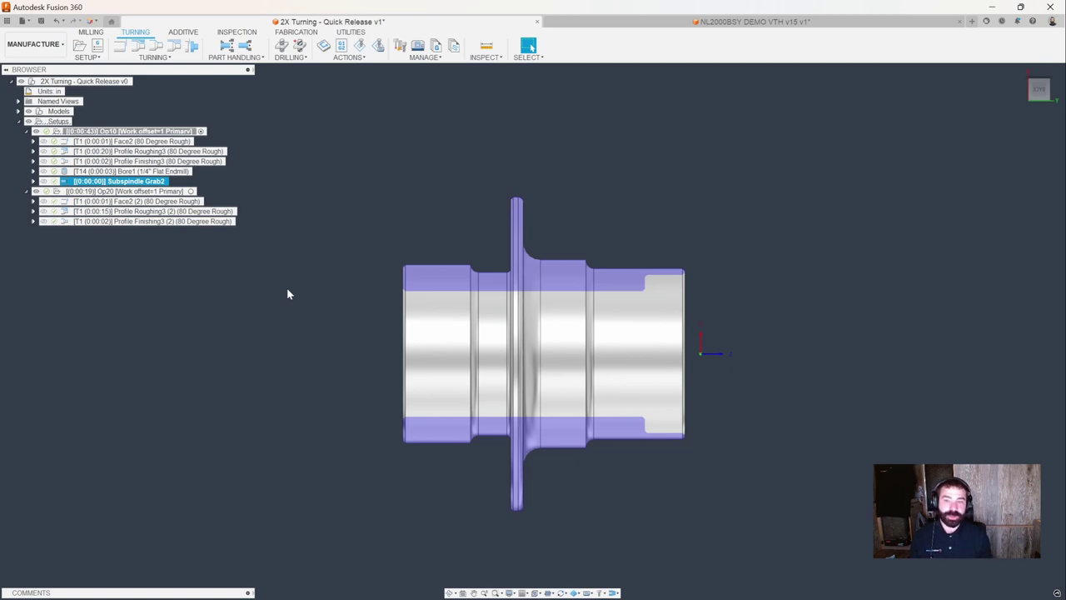
Add a Subspindle Return that unclamps the primary spindle, with feed plane at Machine position 0 in.
{"action": "left_click", "coordinate": [245, 47]}
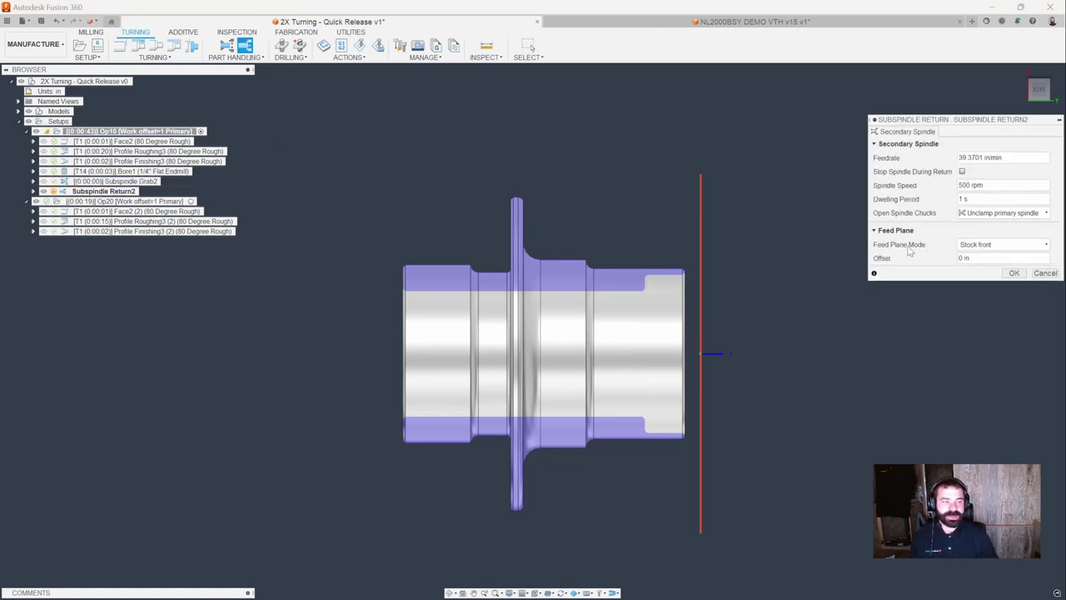
{"action": "left_click", "coordinate": [974, 214]}
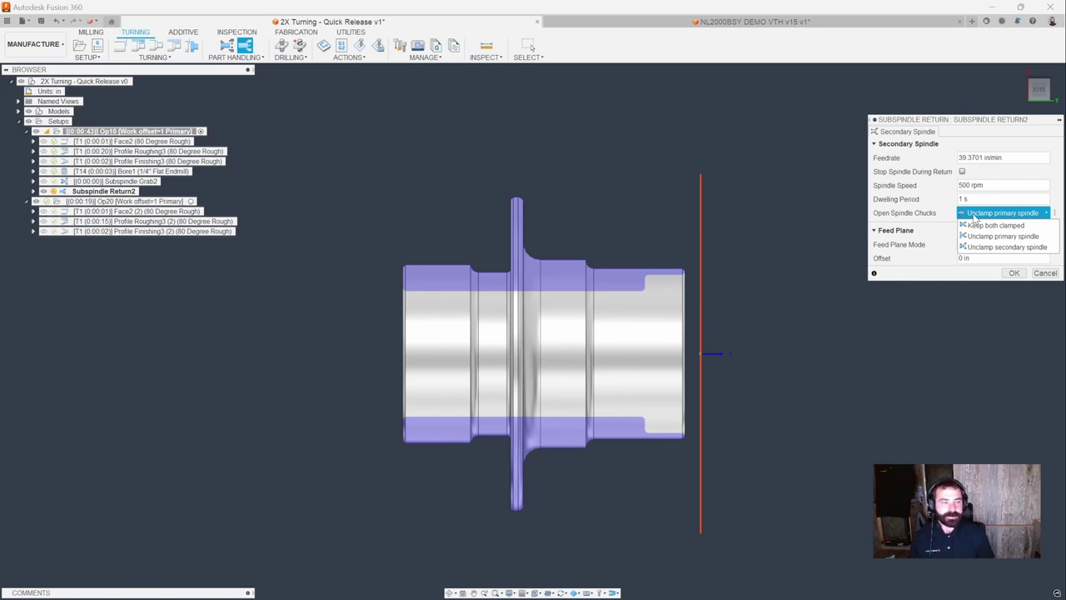
{"action": "left_click", "coordinate": [989, 237]}
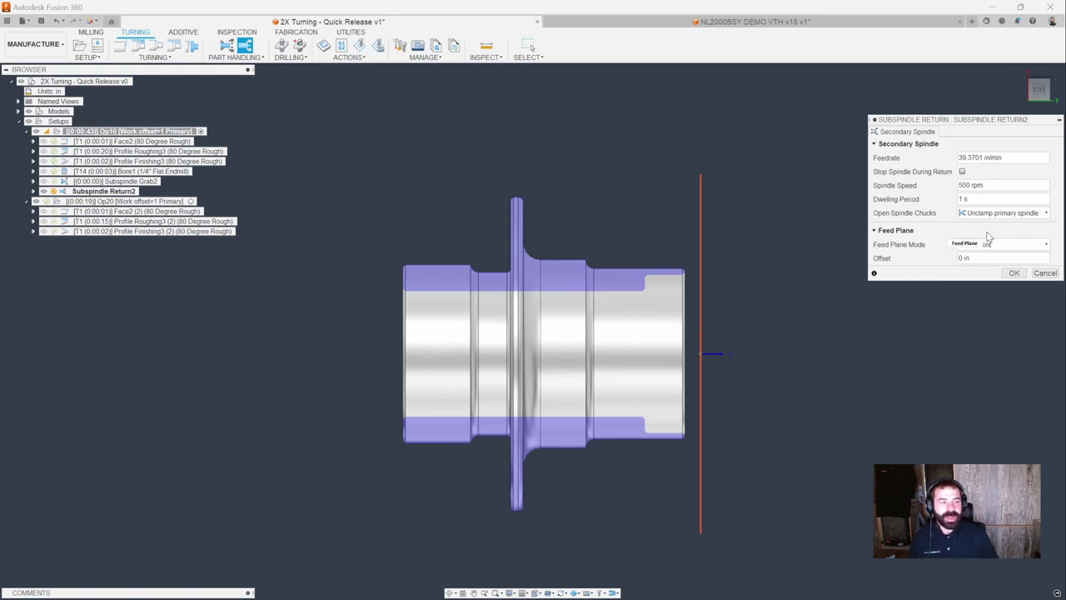
{"action": "left_click", "coordinate": [987, 241]}
{"action": "left_click", "coordinate": [979, 244]}
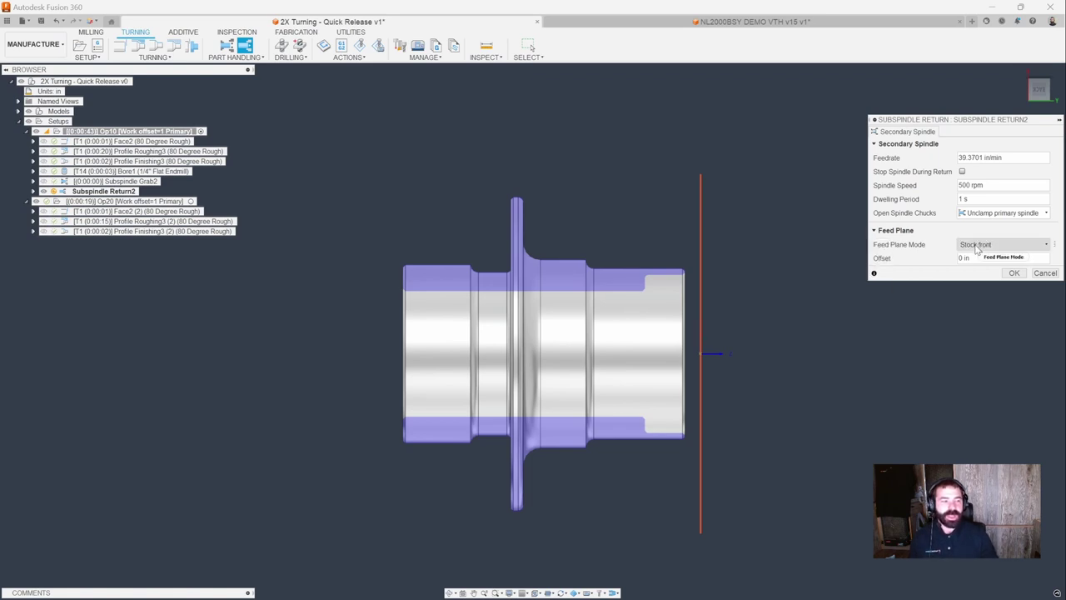
{"action": "left_click", "coordinate": [976, 246]}
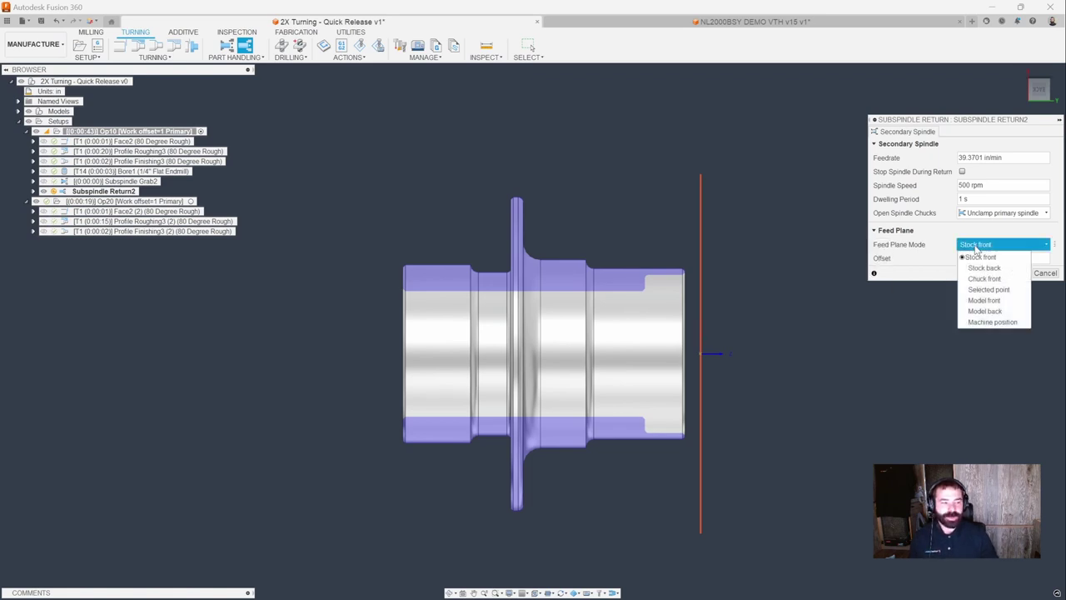
{"action": "left_click", "coordinate": [972, 322]}
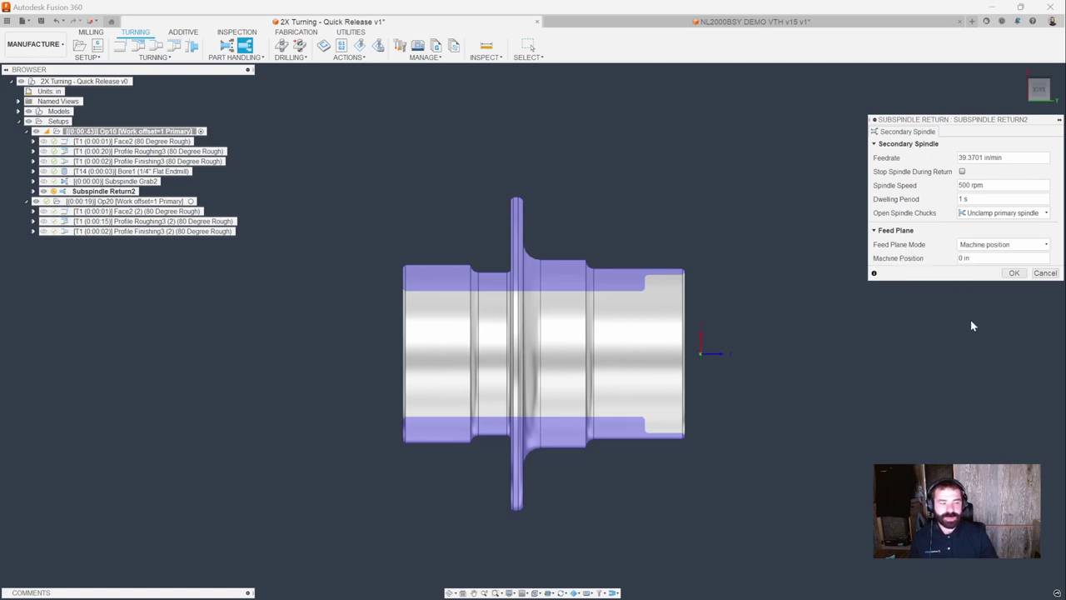
{"action": "left_click", "coordinate": [967, 260]}
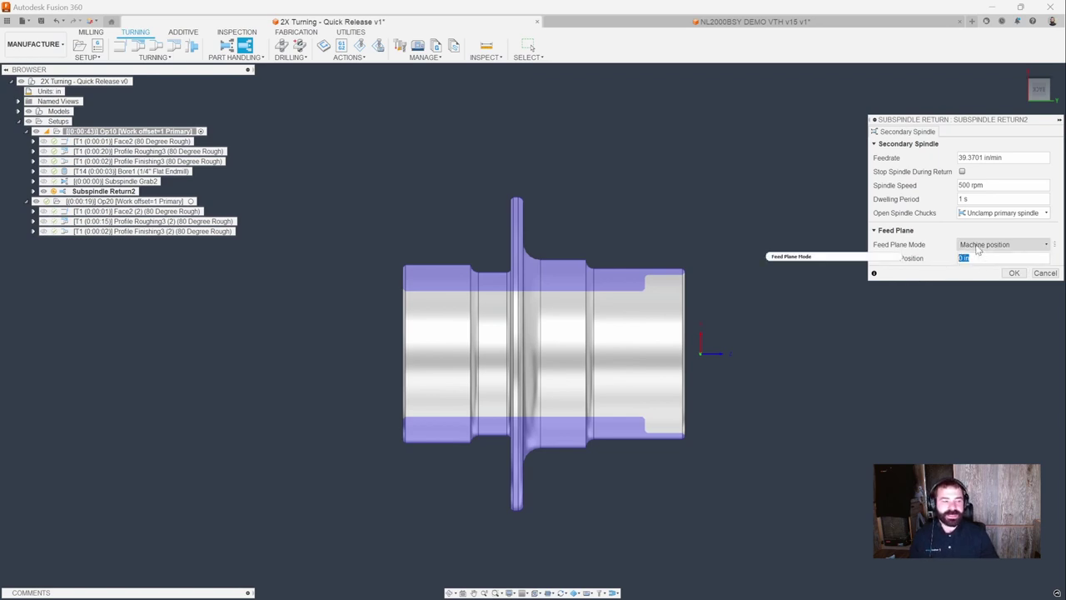
{"action": "left_click", "coordinate": [978, 246]}
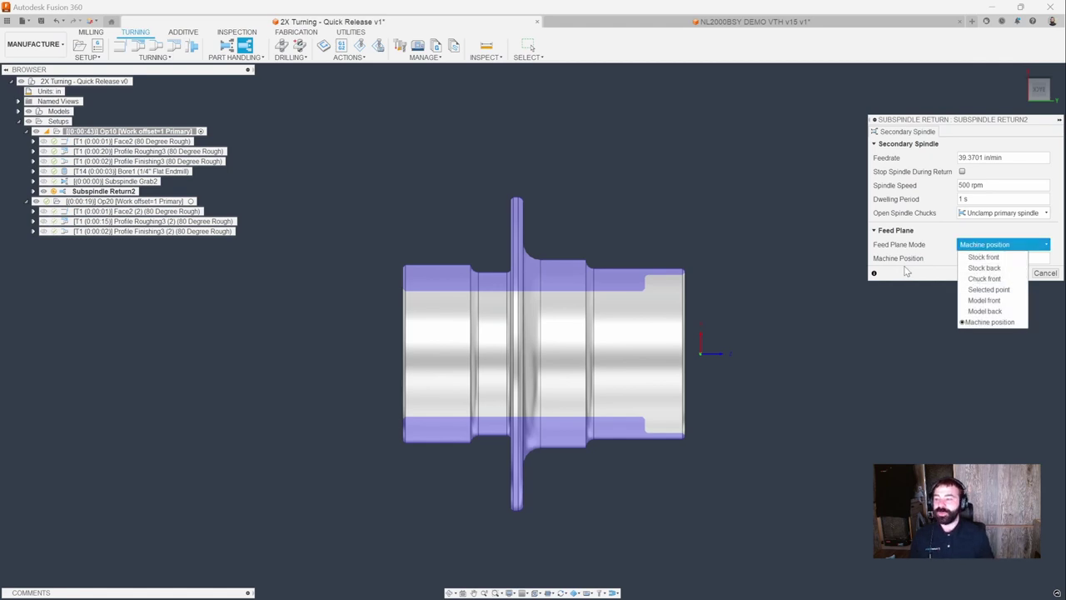
{"action": "left_click", "coordinate": [988, 322]}
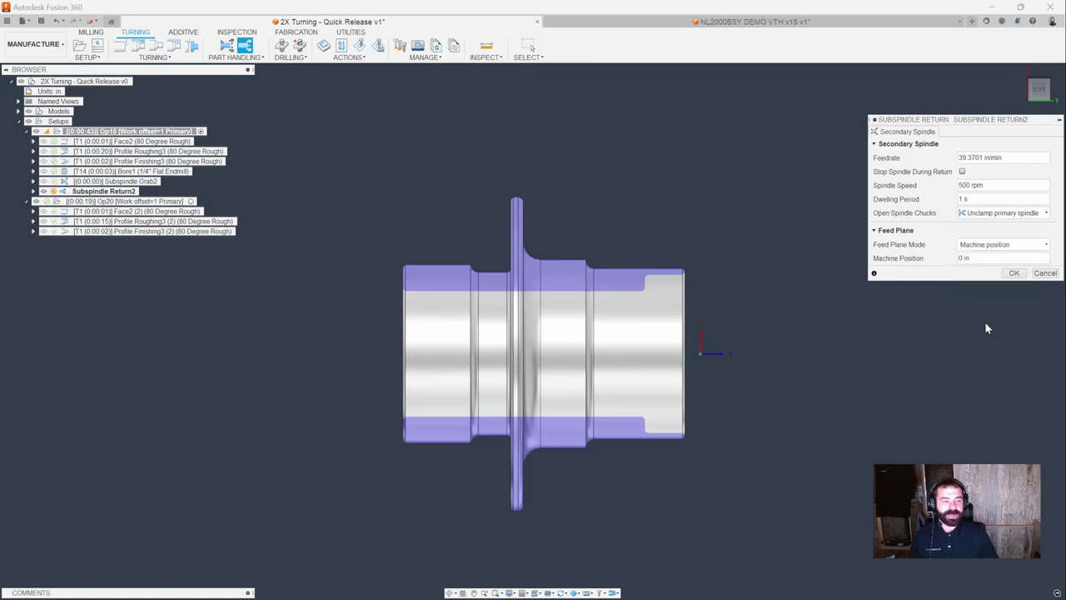
{"action": "left_click", "coordinate": [1018, 274]}
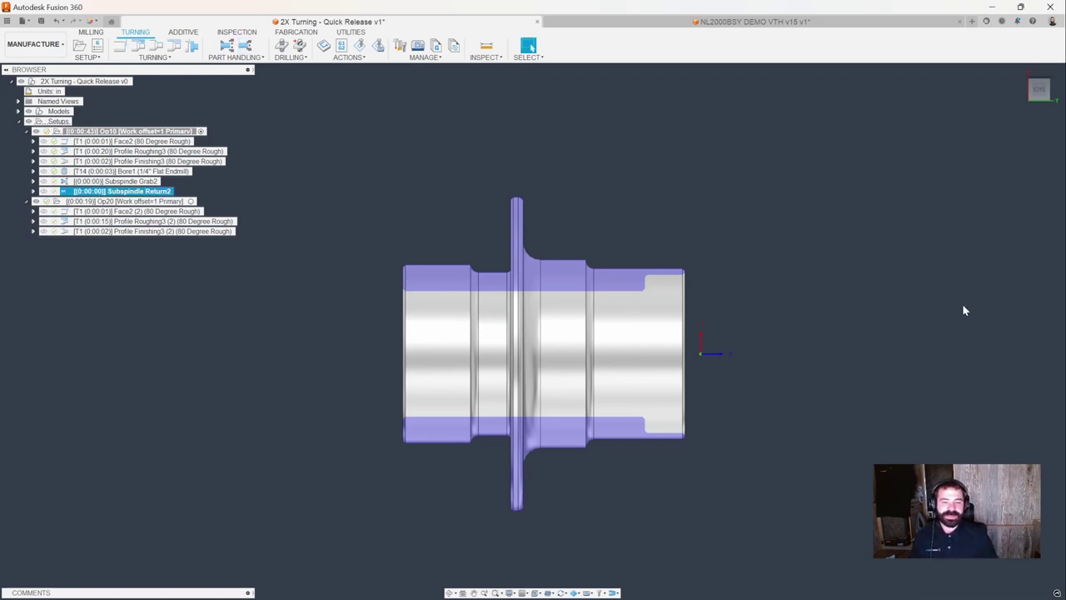
Select the new grab and return operations, then move Op20 onto the Secondary spindle.
{"action": "left_click", "coordinate": [112, 181], "text": "ctrl"}
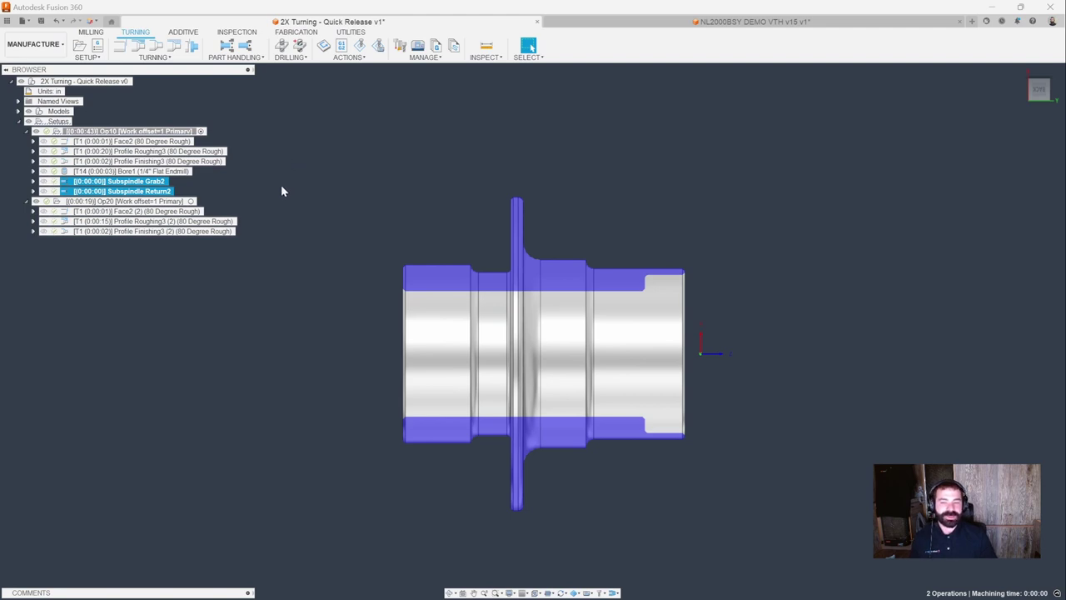
{"action": "left_click", "coordinate": [114, 203]}
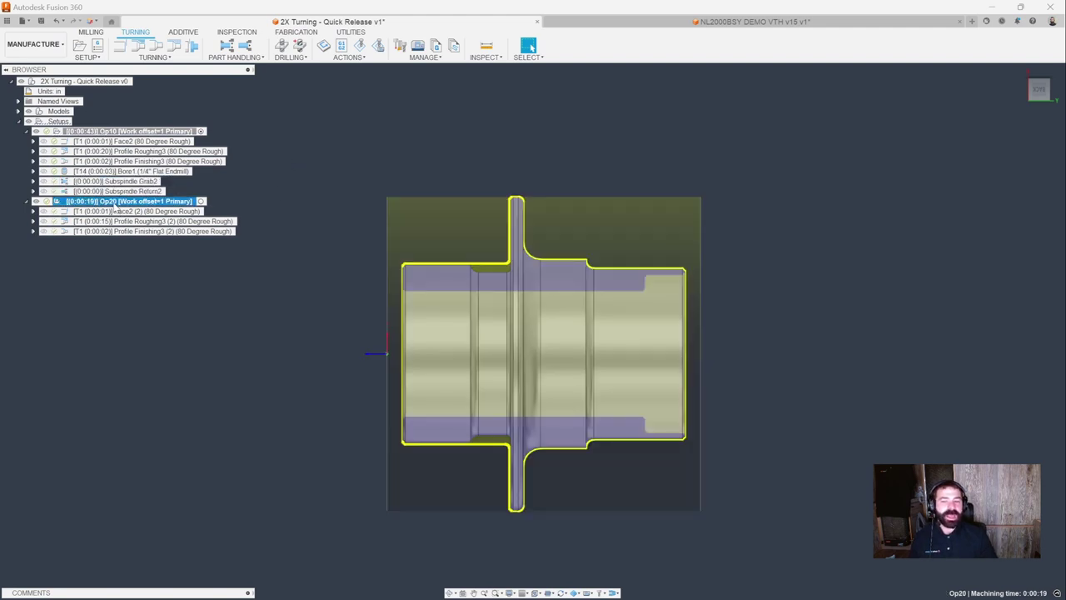
{"action": "left_click", "coordinate": [114, 202]}
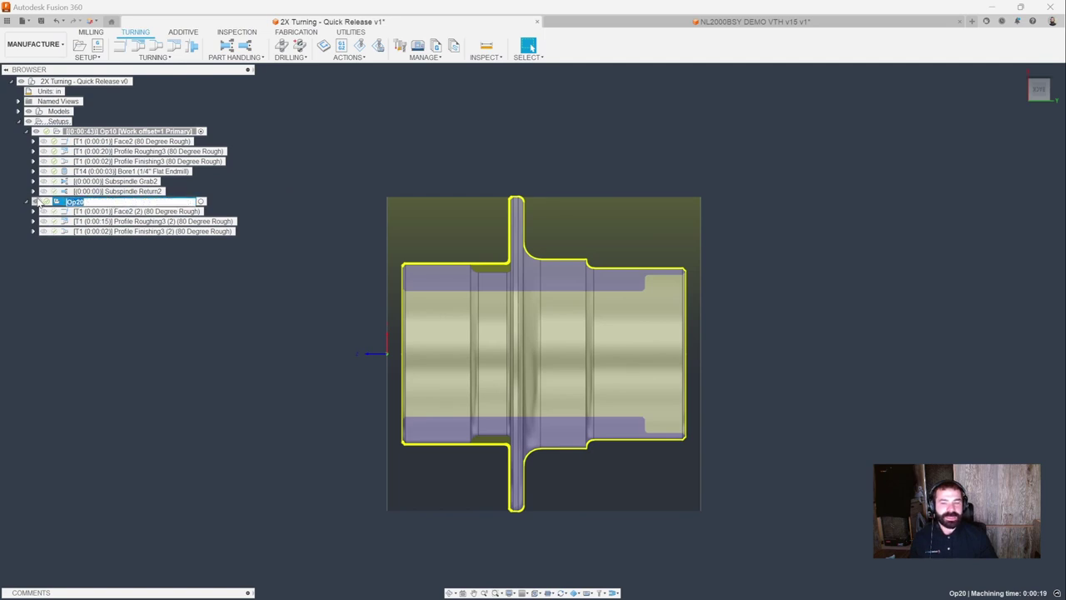
{"action": "double_click", "coordinate": [114, 202]}
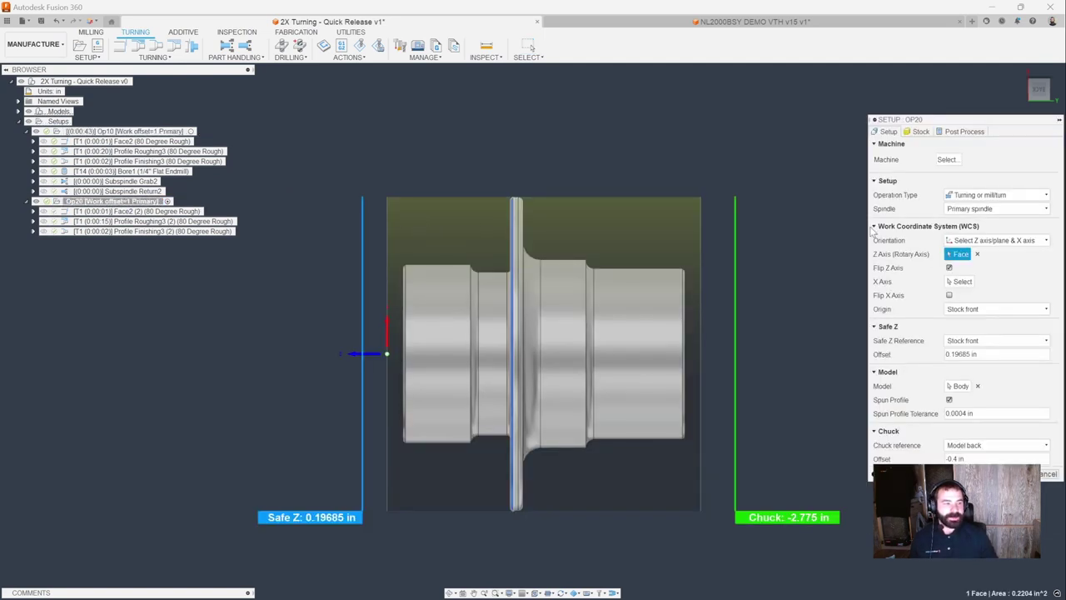
{"action": "left_click", "coordinate": [962, 212]}
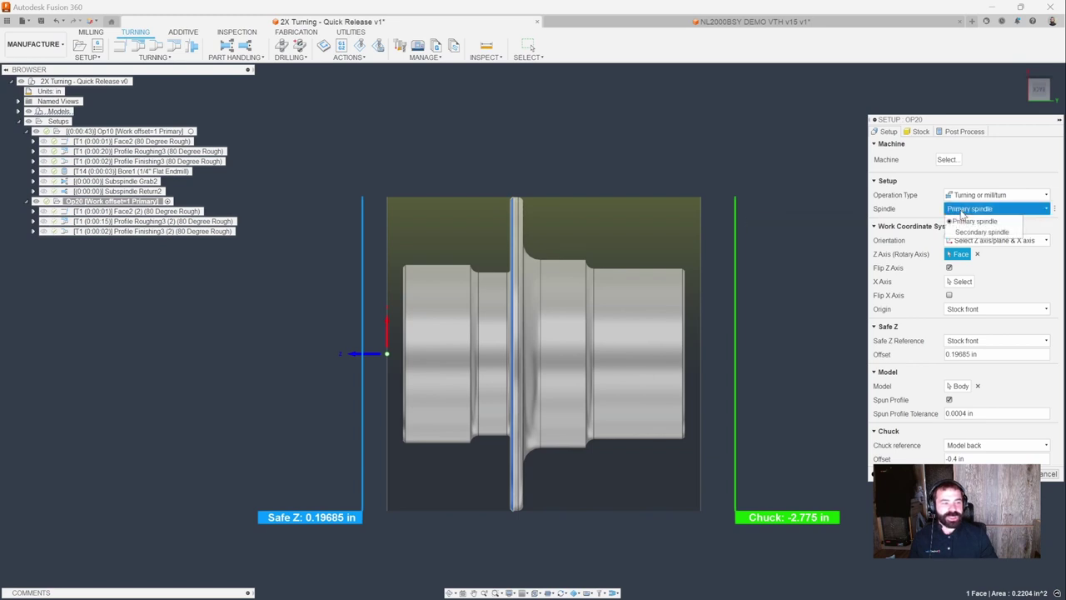
{"action": "left_click", "coordinate": [981, 231]}
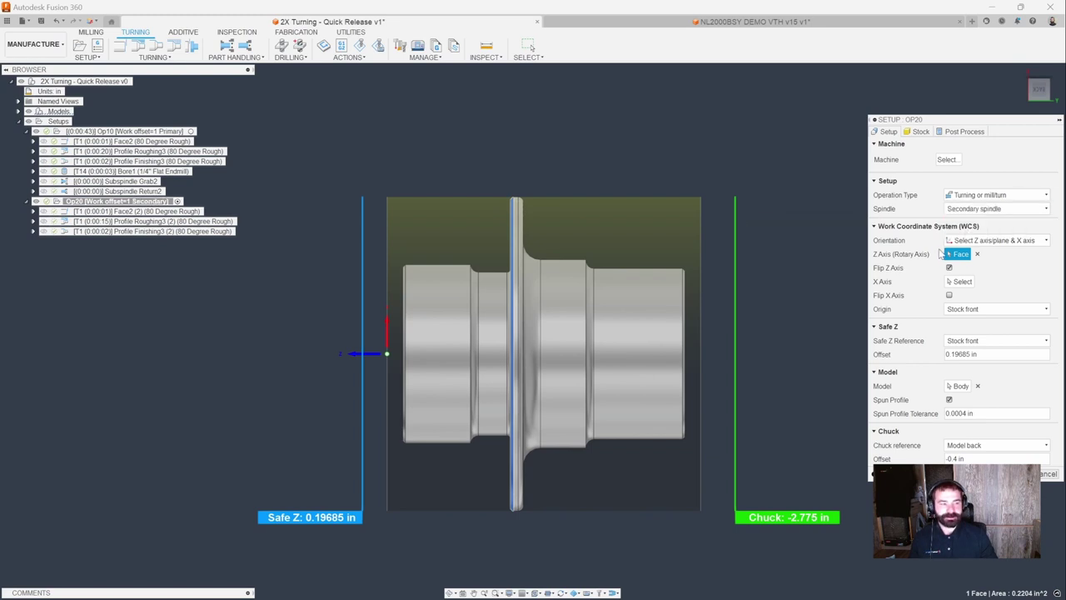
Set Op20's WCS offset to 2 on the Post Process tab and save the setup.
{"action": "left_click", "coordinate": [957, 133]}
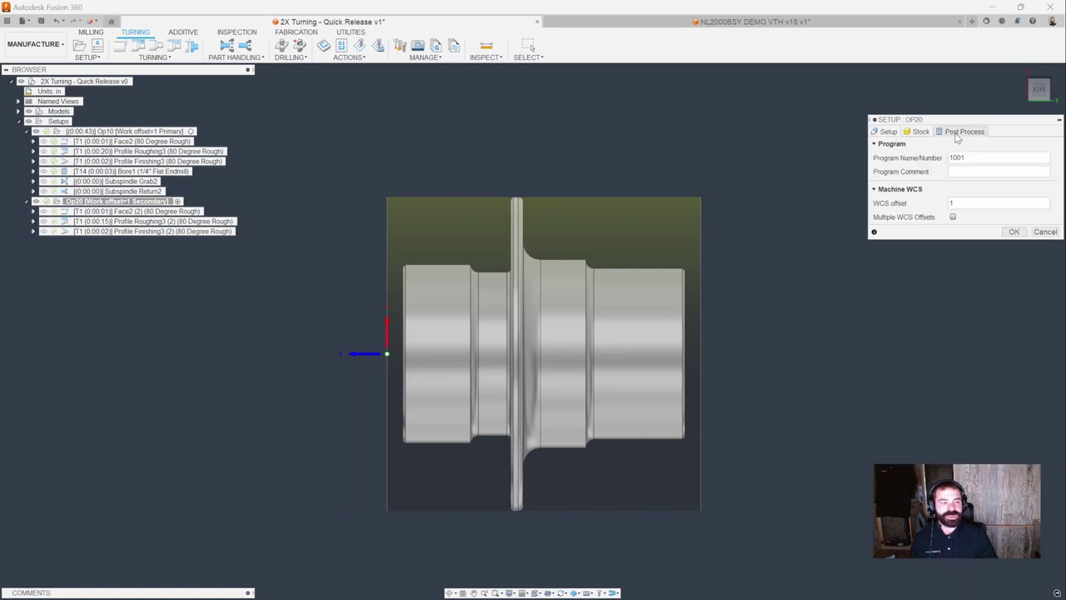
{"action": "left_click", "coordinate": [959, 203]}
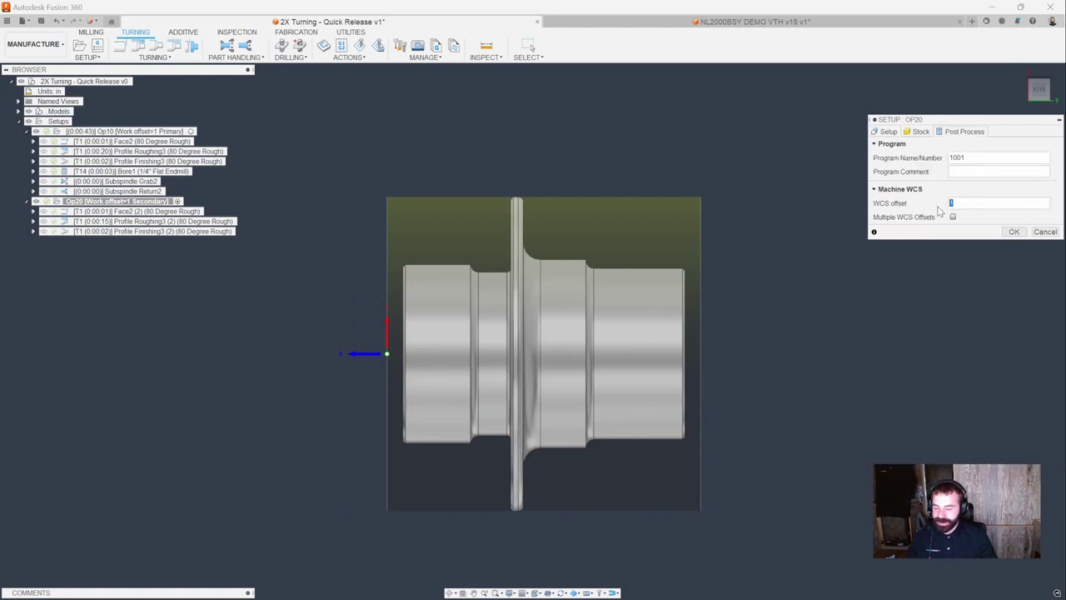
{"action": "type", "text": "2"}
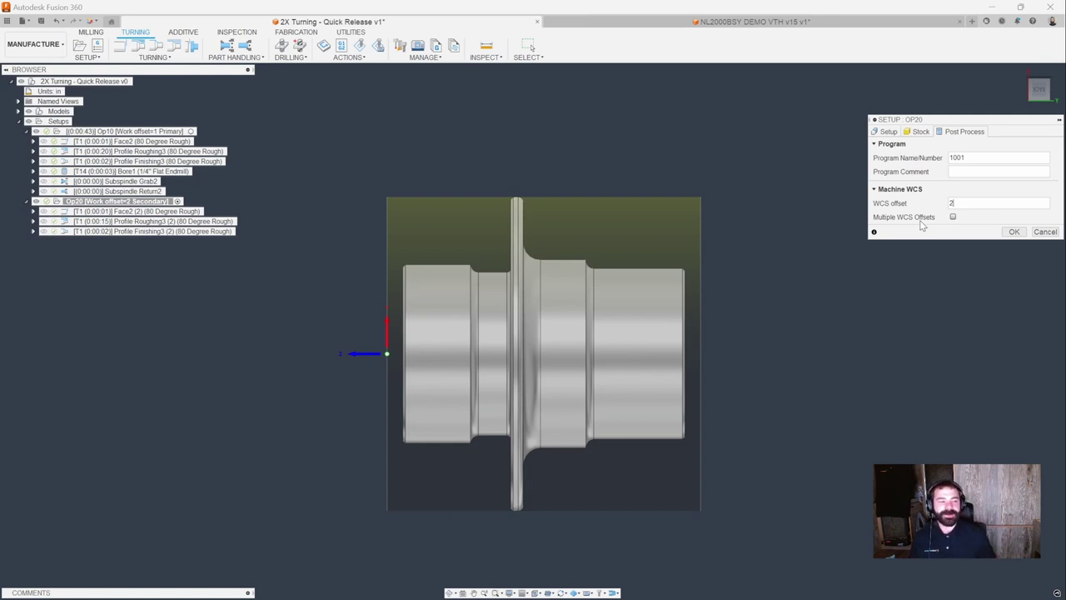
{"action": "left_click", "coordinate": [1013, 232]}
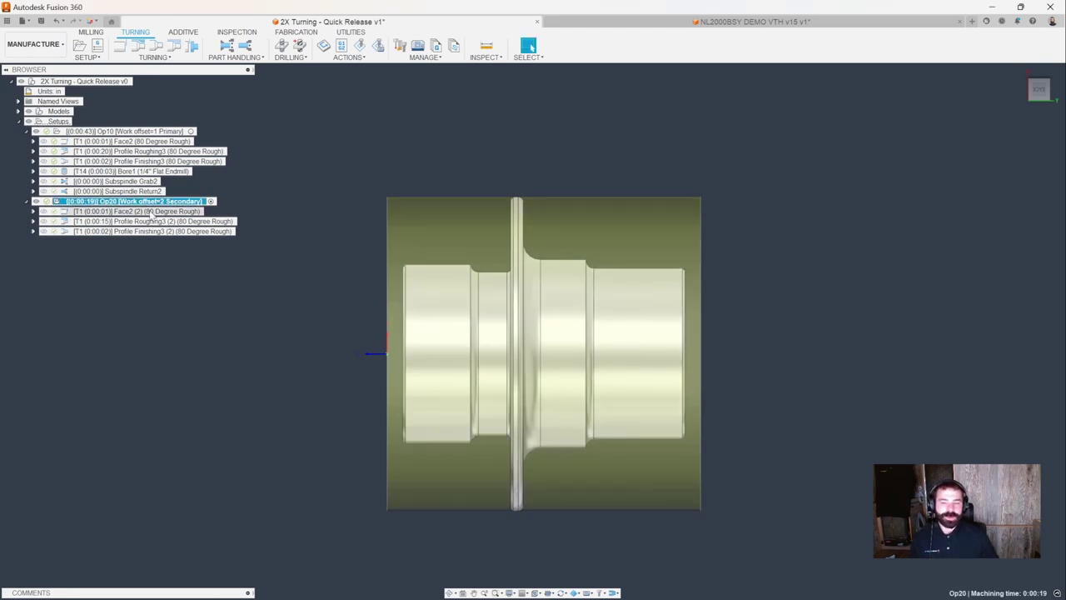
Inspect Subspindle Grab2, Return2 and the Op20 toolpaths, then switch to the NL2000BSY DEMO VTH v15 document.
{"action": "left_click", "coordinate": [133, 183]}
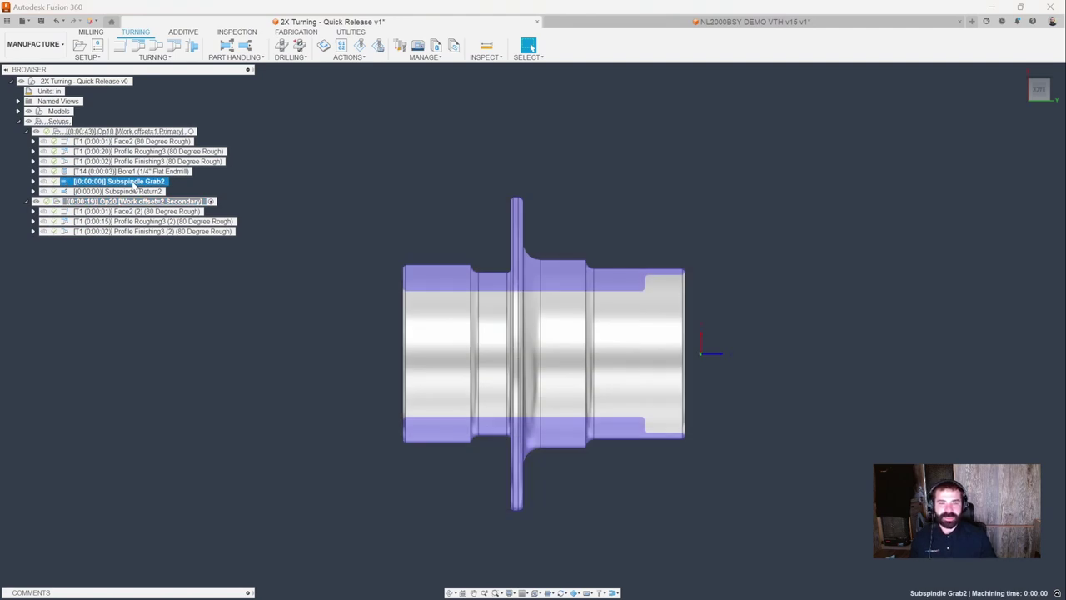
{"action": "left_click", "coordinate": [113, 192]}
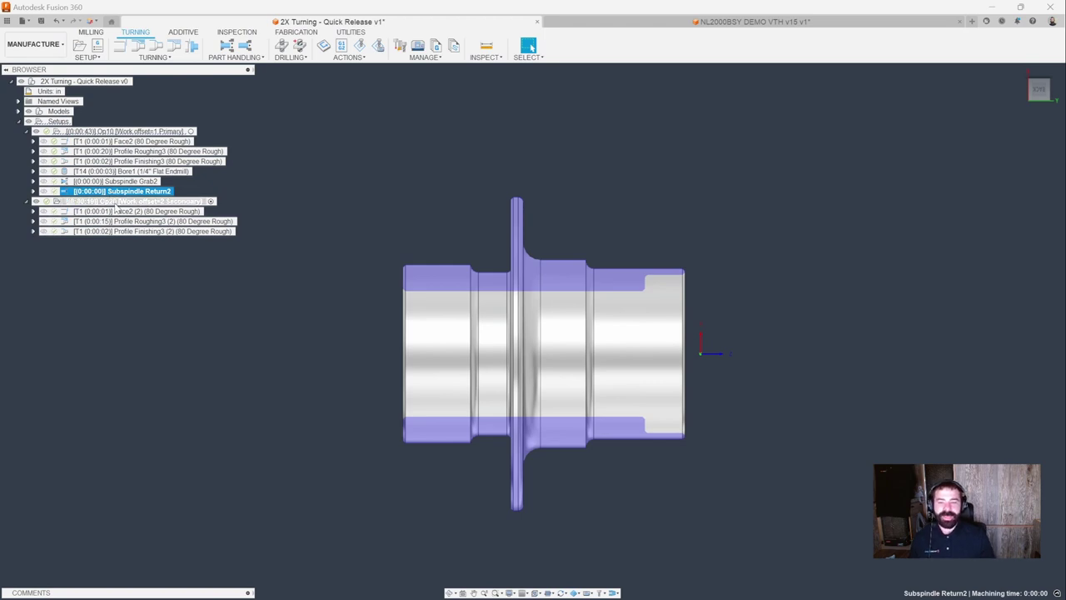
{"action": "left_click", "coordinate": [116, 202]}
{"action": "left_click", "coordinate": [119, 212]}
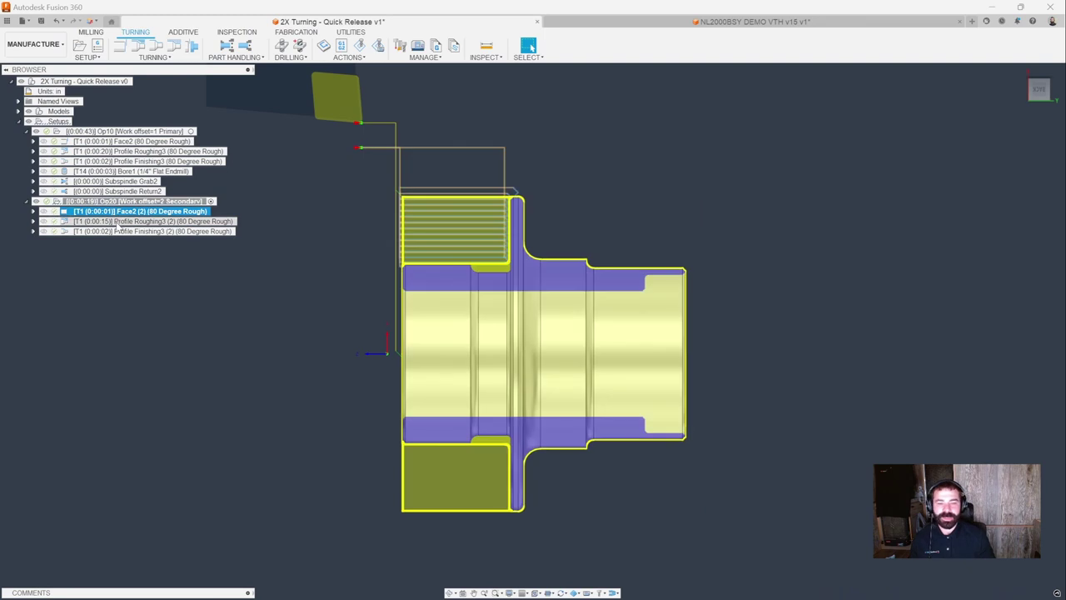
{"action": "left_click", "coordinate": [119, 222]}
{"action": "left_click", "coordinate": [118, 231]}
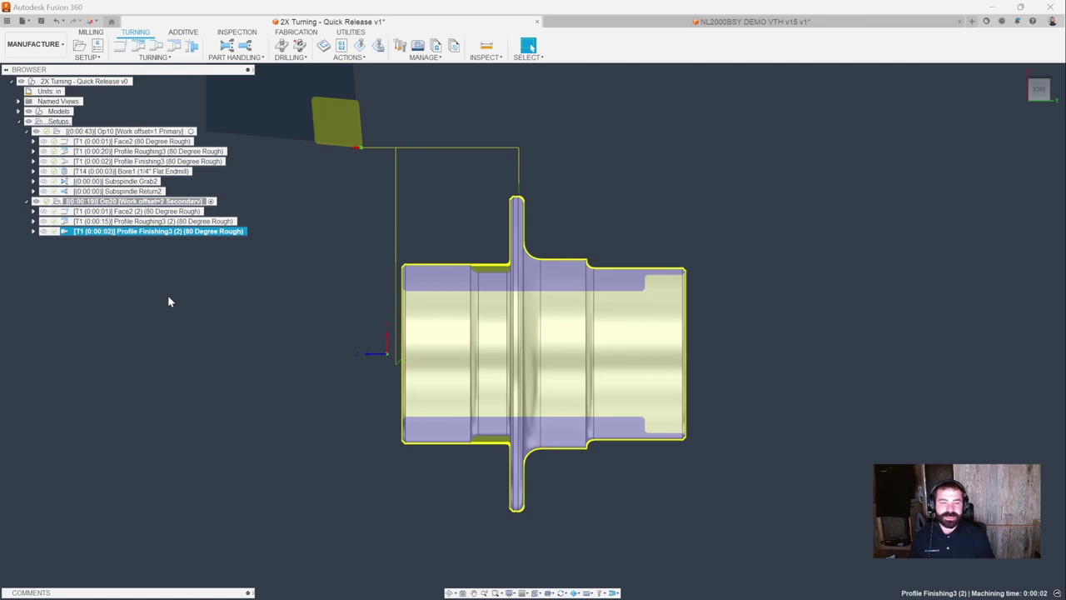
{"action": "left_click", "coordinate": [605, 25]}
{"action": "scroll", "coordinate": [555, 245], "scroll_direction": "down", "scroll_amount": 1}
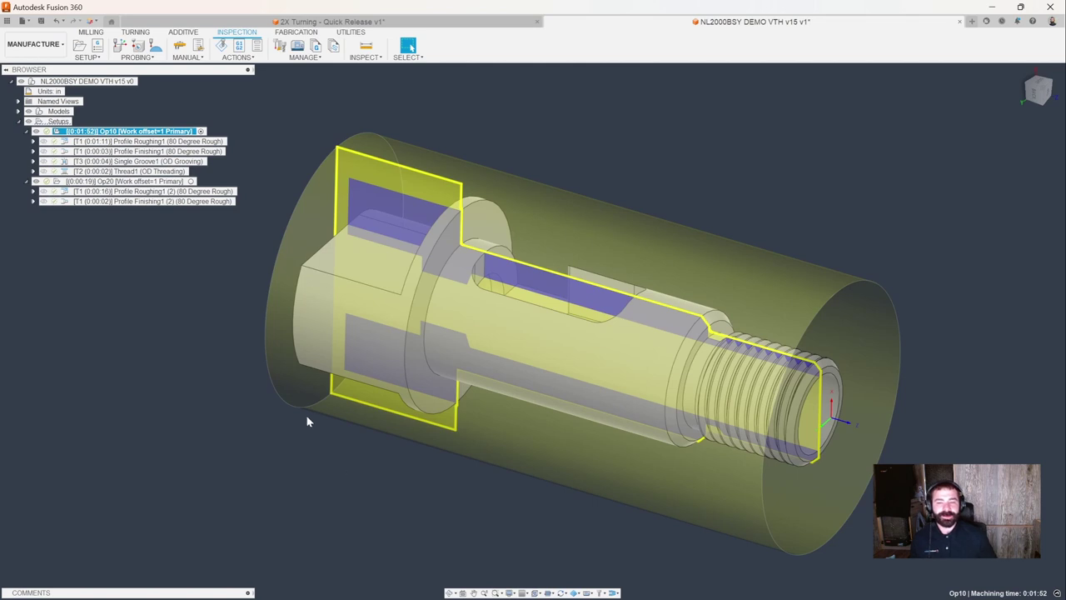
{"action": "left_click", "coordinate": [108, 181]}
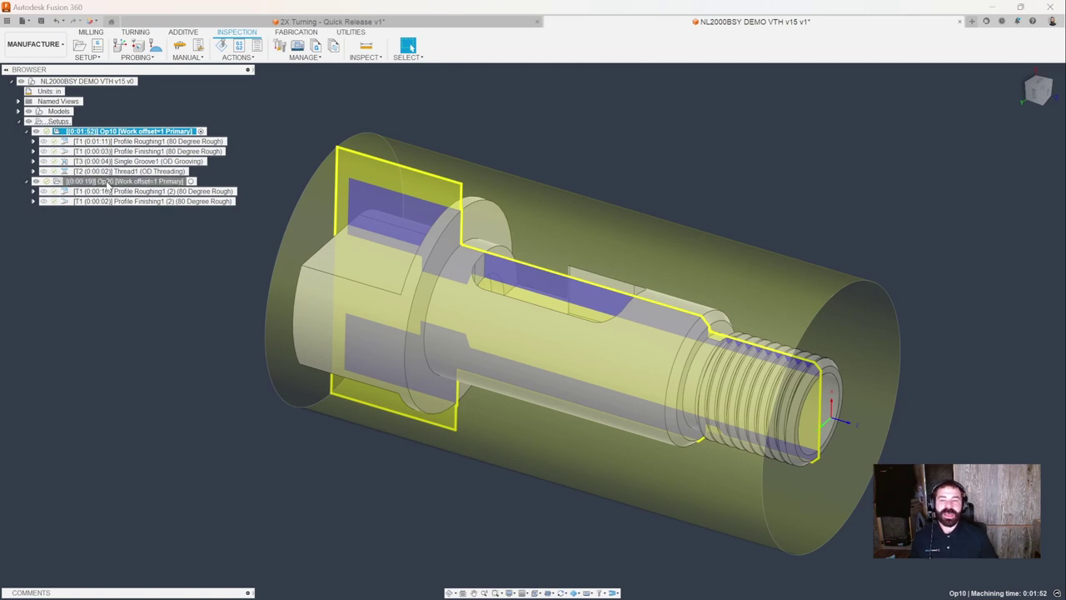
{"action": "left_click", "coordinate": [125, 132]}
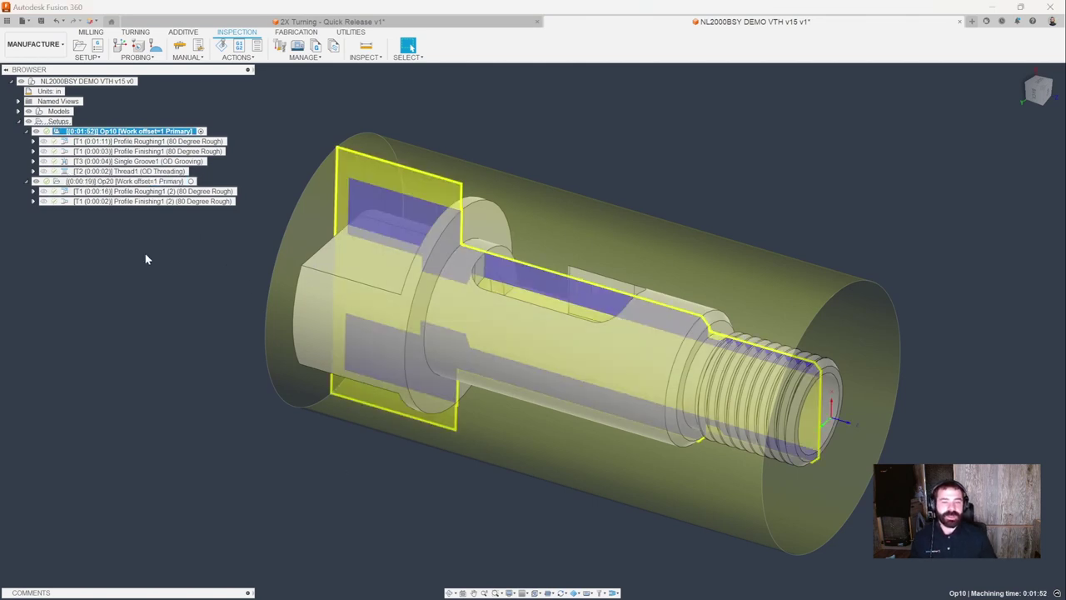
{"action": "left_click", "coordinate": [114, 142], "text": "ctrl"}
{"action": "left_click", "coordinate": [116, 152], "text": "ctrl"}
{"action": "left_click", "coordinate": [122, 162], "text": "ctrl"}
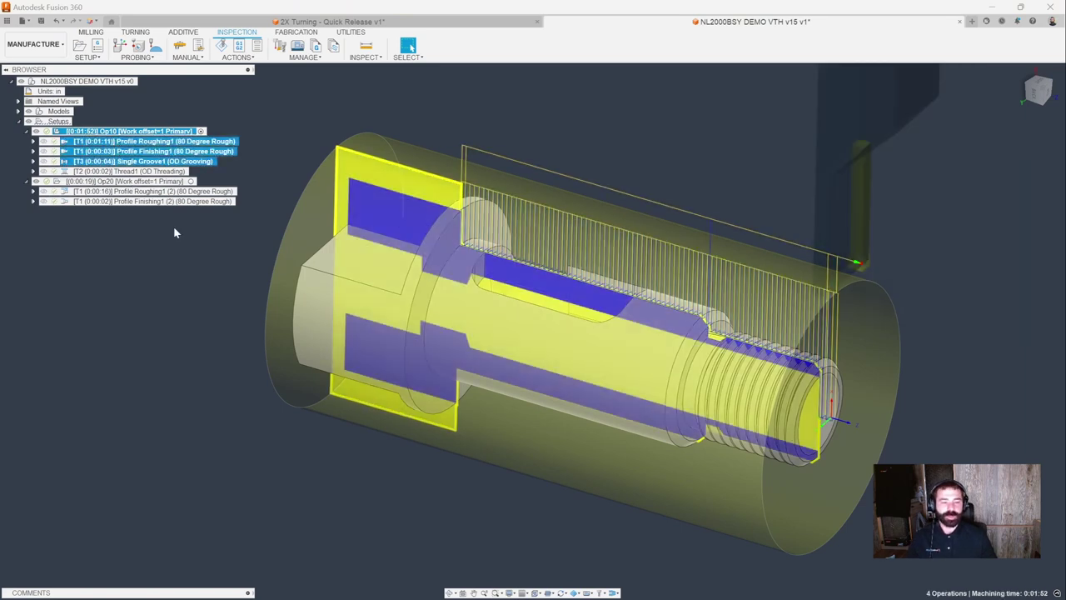
{"action": "left_click", "coordinate": [135, 172], "text": "ctrl"}
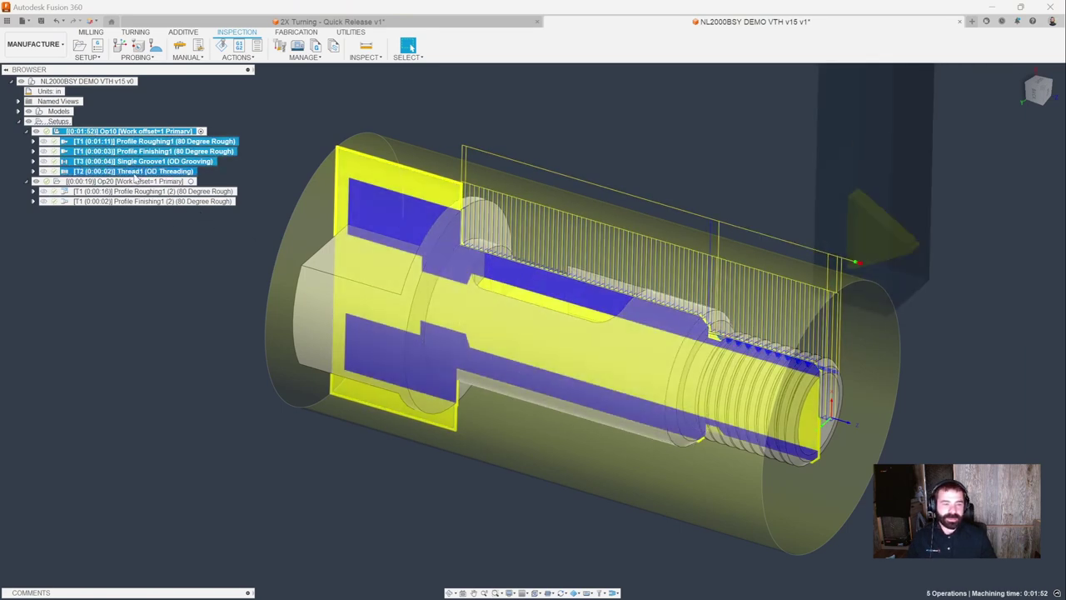
{"action": "left_click", "coordinate": [129, 182]}
{"action": "left_click", "coordinate": [122, 191], "text": "ctrl"}
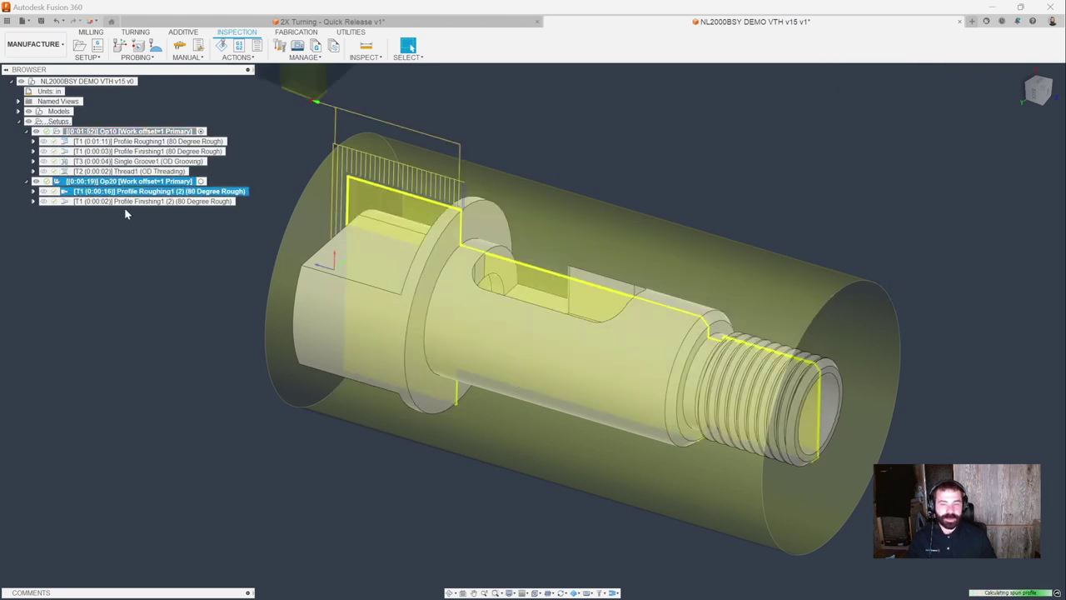
{"action": "left_click", "coordinate": [124, 201], "text": "ctrl"}
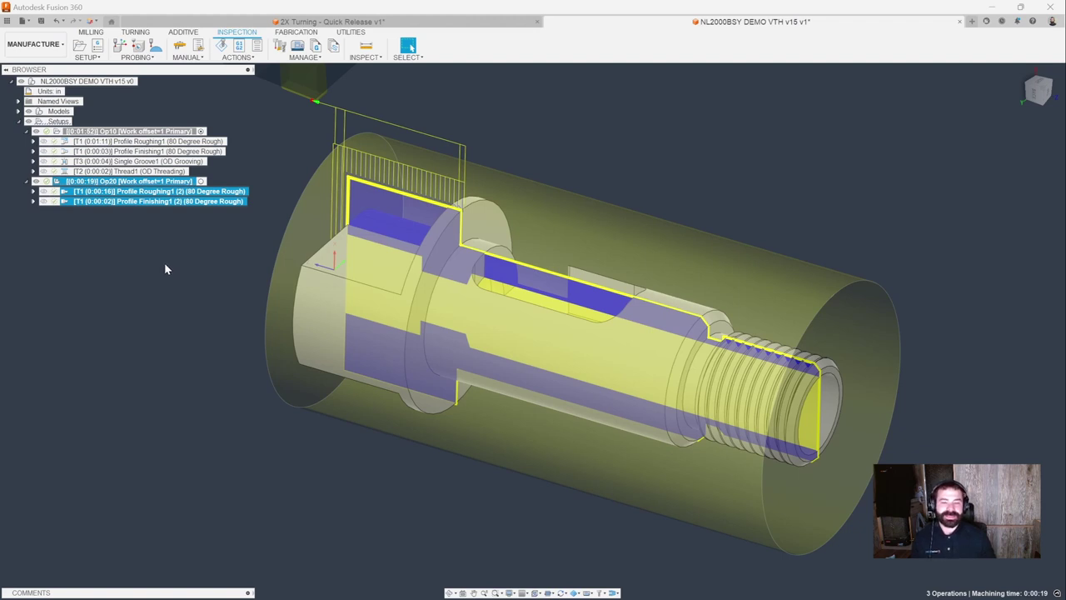
{"action": "left_click", "coordinate": [163, 262]}
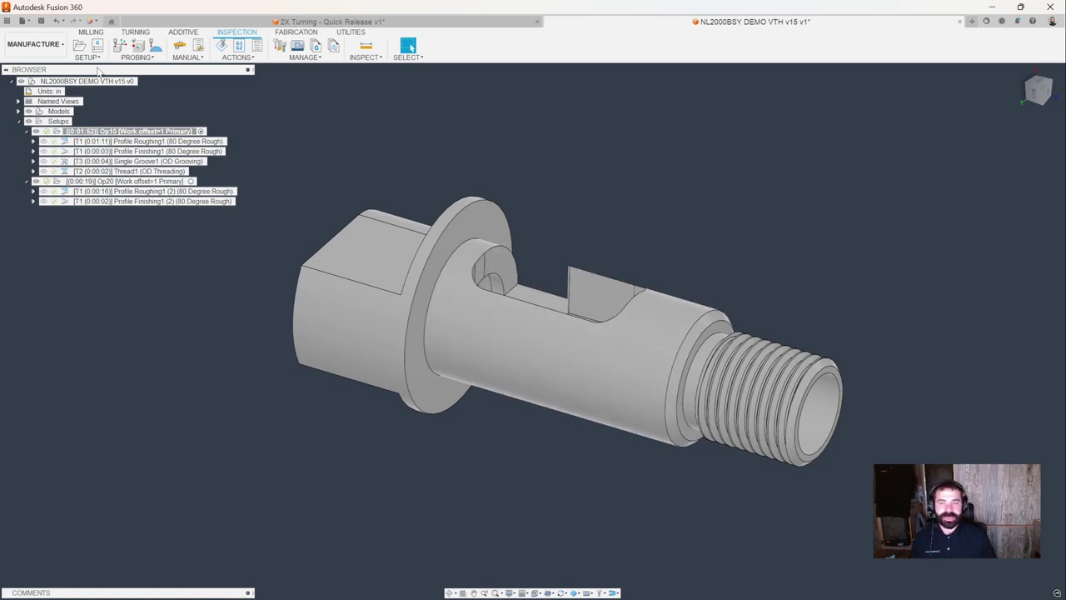
Add a Subspindle Grab to Op10 with the spindle stopped while chucking, viewed from the side.
{"action": "left_click", "coordinate": [137, 32]}
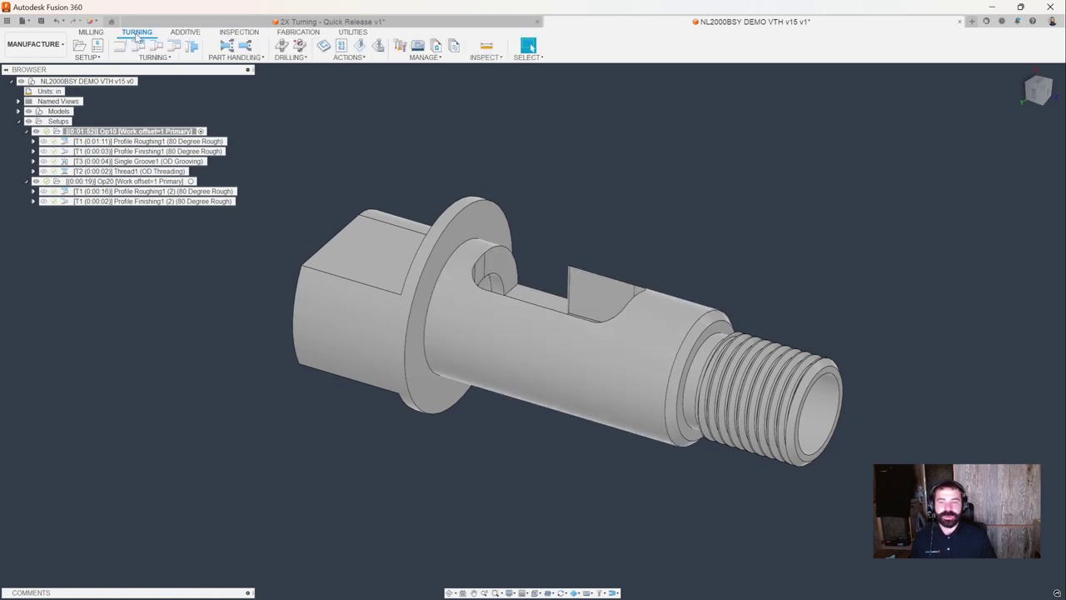
{"action": "left_click", "coordinate": [226, 45]}
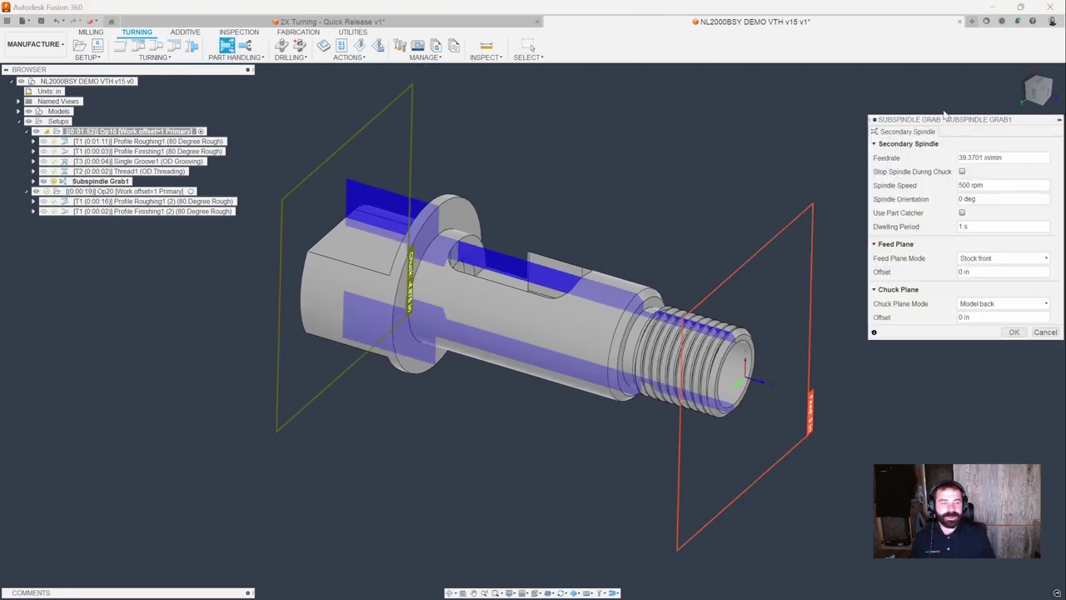
{"action": "left_click", "coordinate": [1036, 92]}
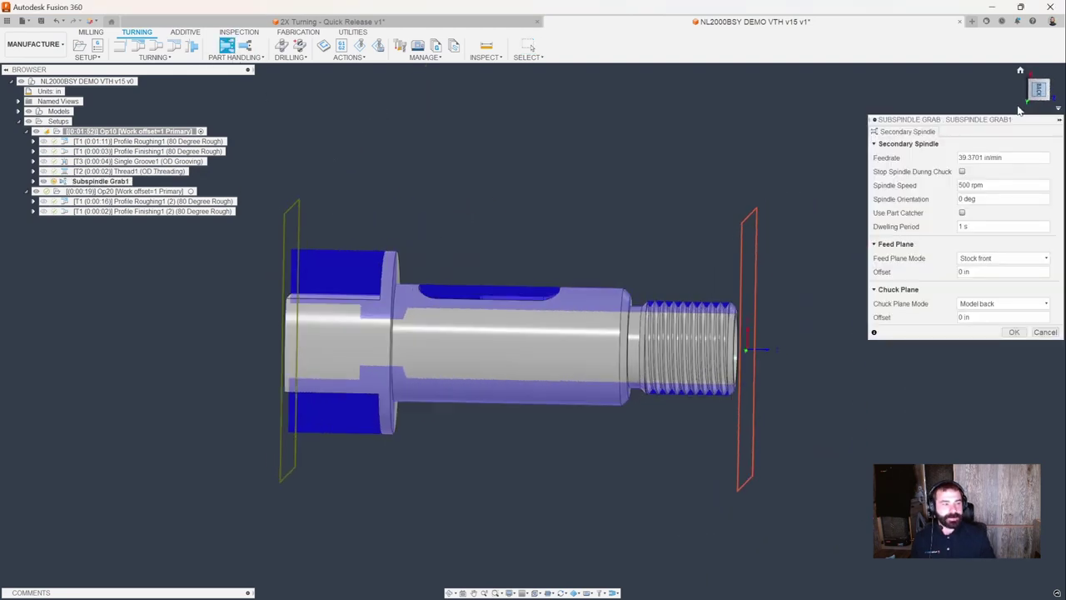
{"action": "left_click", "coordinate": [962, 172]}
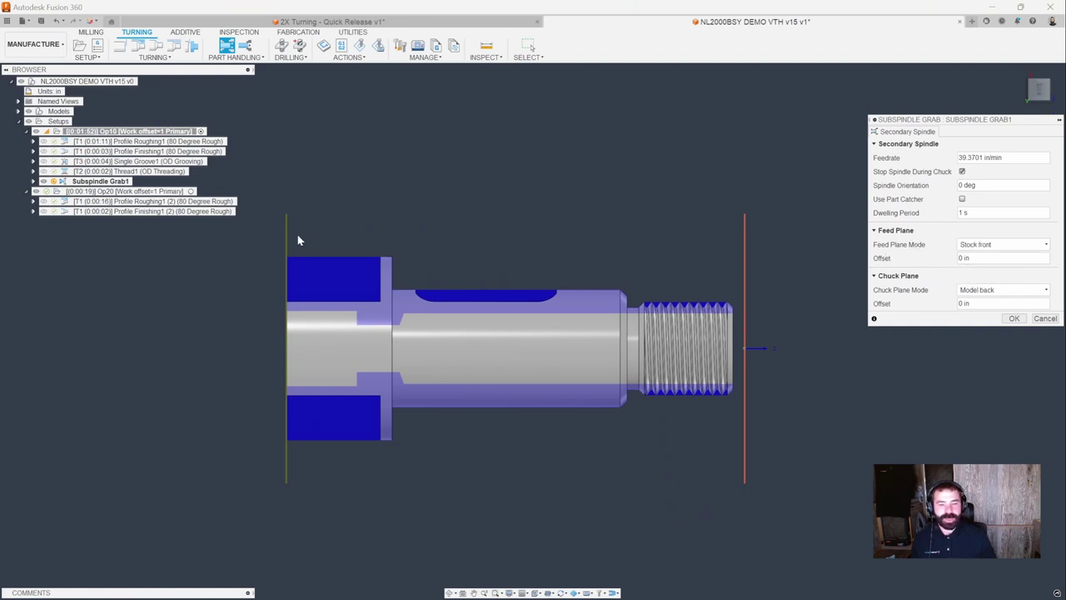
Drag the chuck plane to a -3.5 in offset, base it on Stock front, and confirm.
{"action": "left_click_drag", "start_coordinate": [285, 231], "coordinate": [402, 240]}
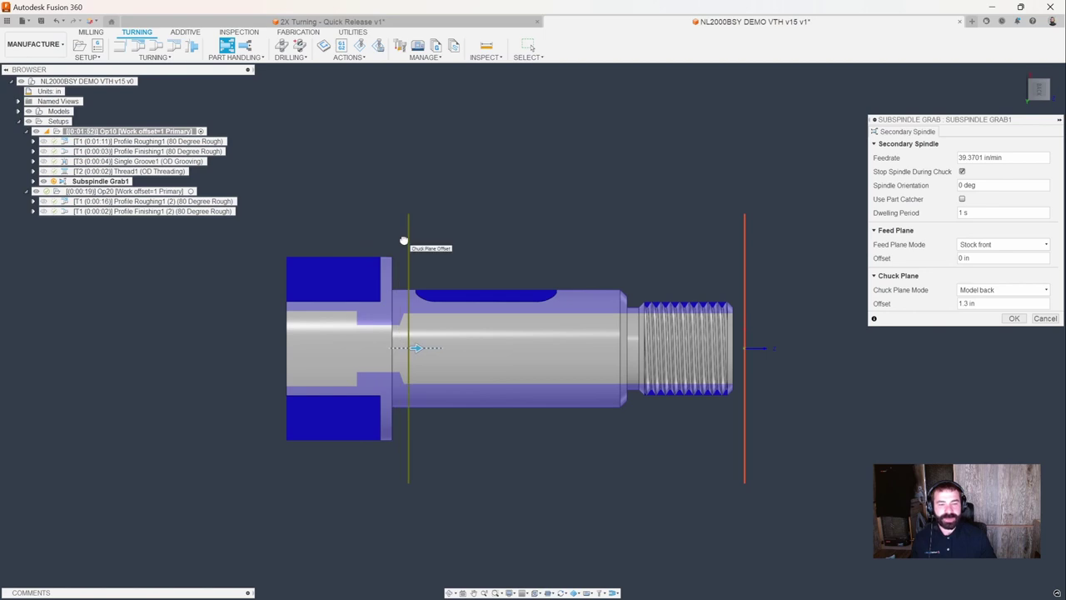
{"action": "left_click", "coordinate": [999, 291]}
{"action": "left_click", "coordinate": [989, 344]}
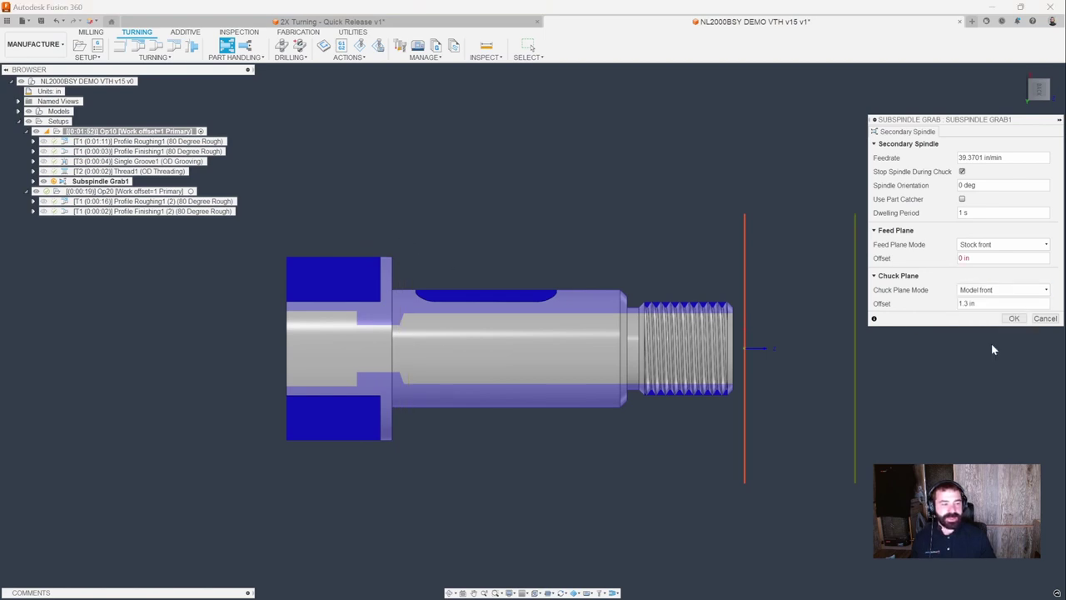
{"action": "left_click_drag", "start_coordinate": [854, 281], "coordinate": [411, 265]}
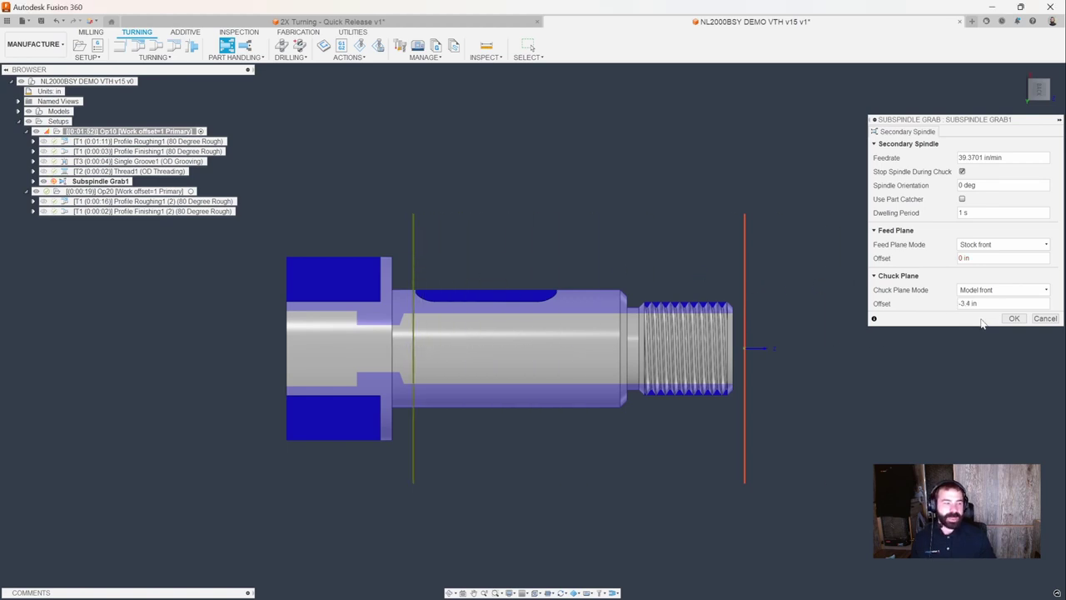
{"action": "left_click_drag", "start_coordinate": [411, 226], "coordinate": [403, 231]}
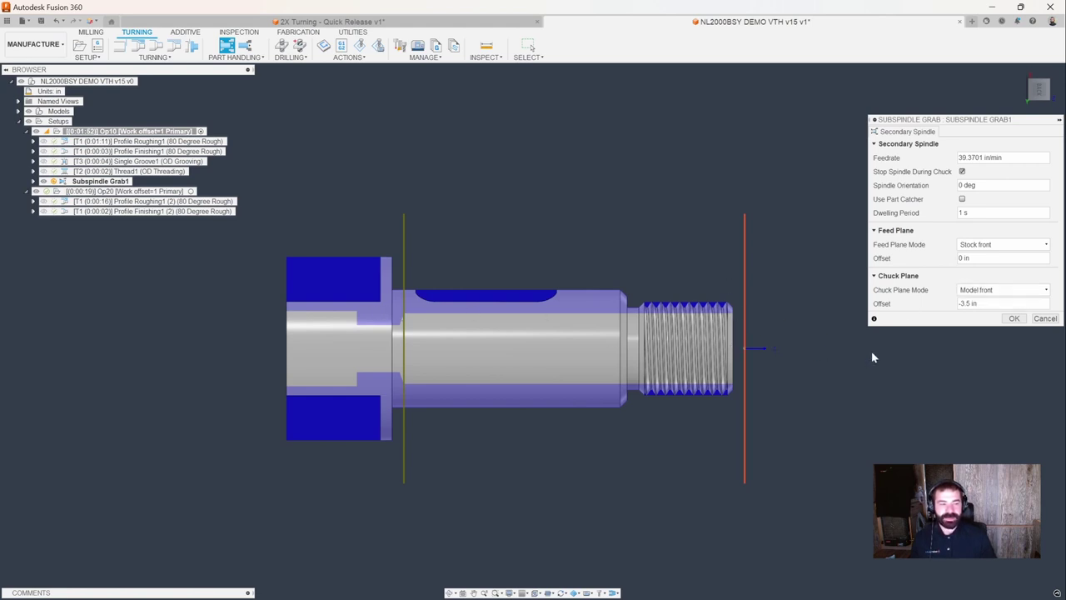
{"action": "left_click", "coordinate": [969, 292]}
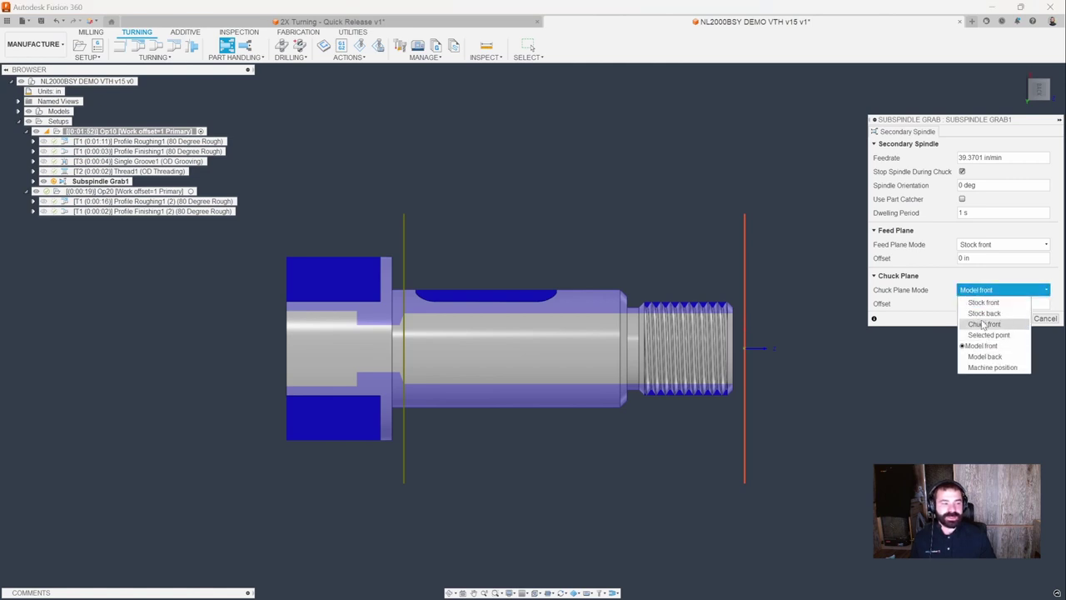
{"action": "left_click", "coordinate": [984, 302]}
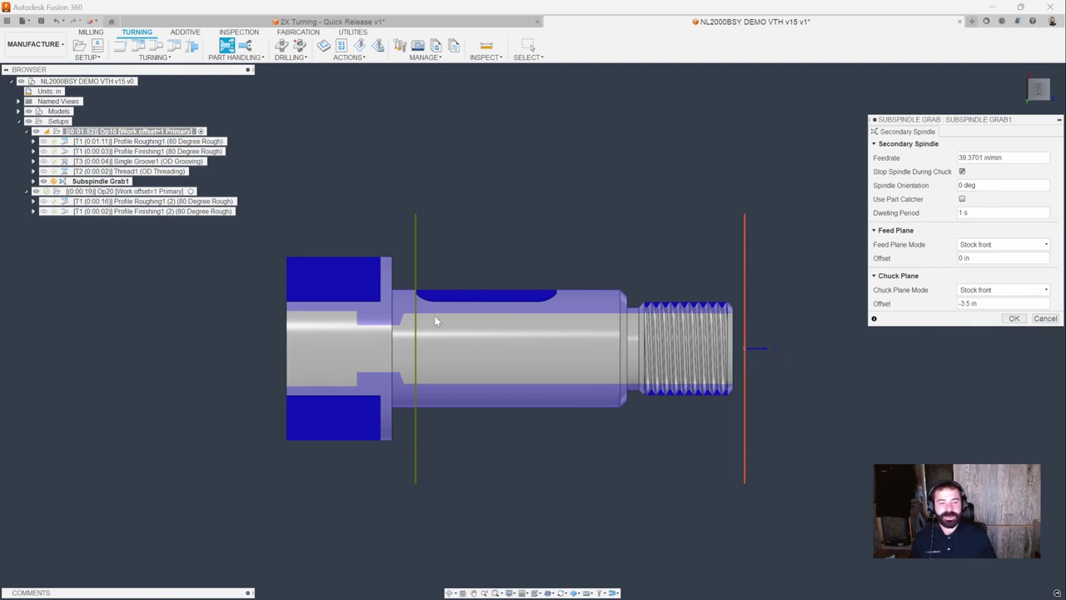
{"action": "left_click", "coordinate": [1013, 318]}
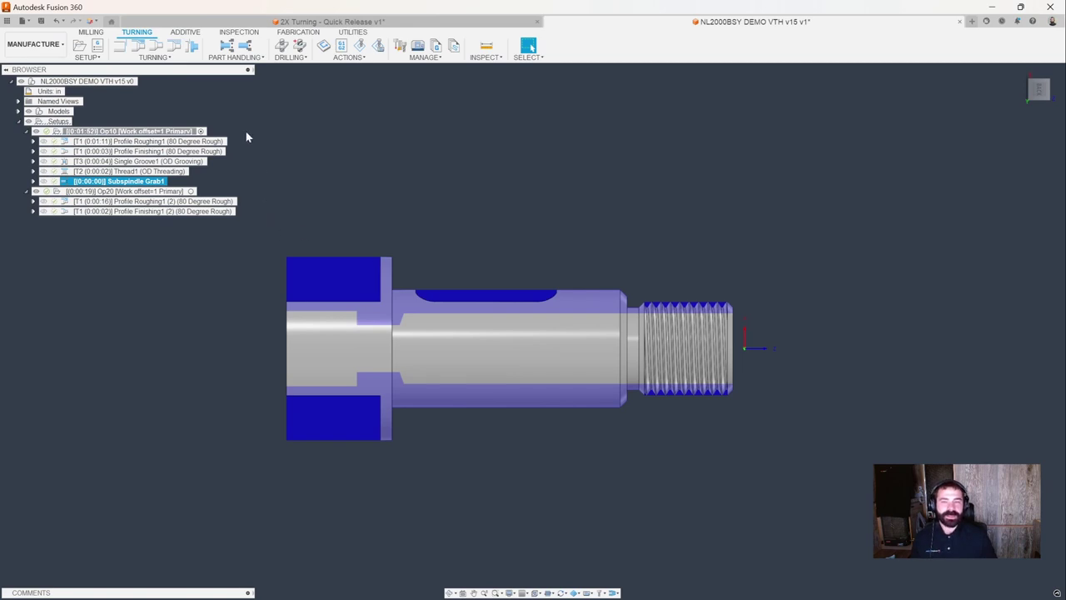
Add a Part1 part-off with default settings, then reopen Subspindle Grab1 to check it.
{"action": "left_click", "coordinate": [192, 46]}
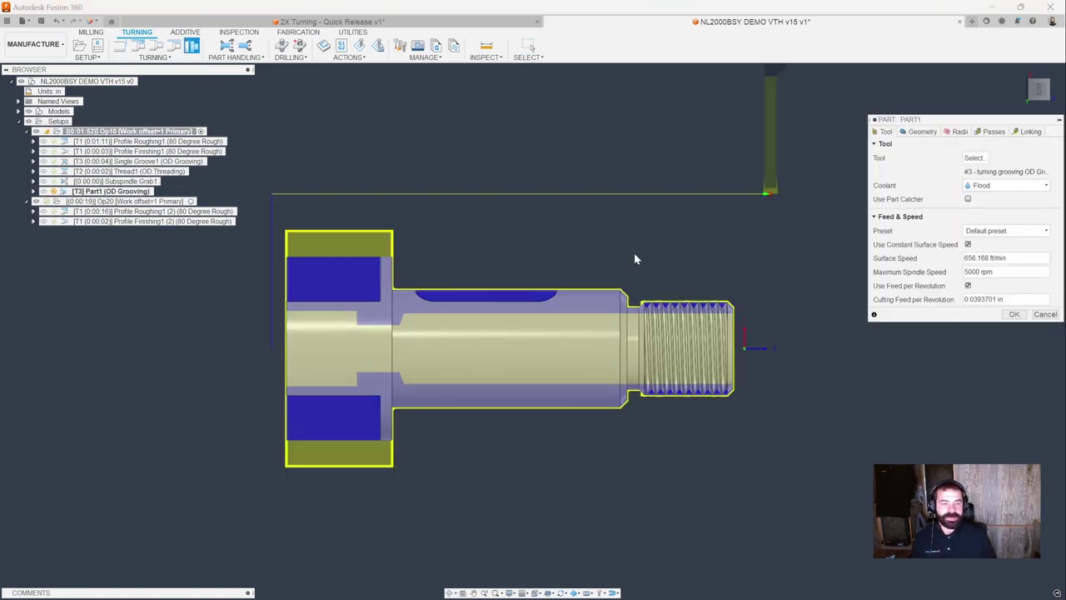
{"action": "scroll", "coordinate": [698, 293], "scroll_direction": "down", "scroll_amount": 1}
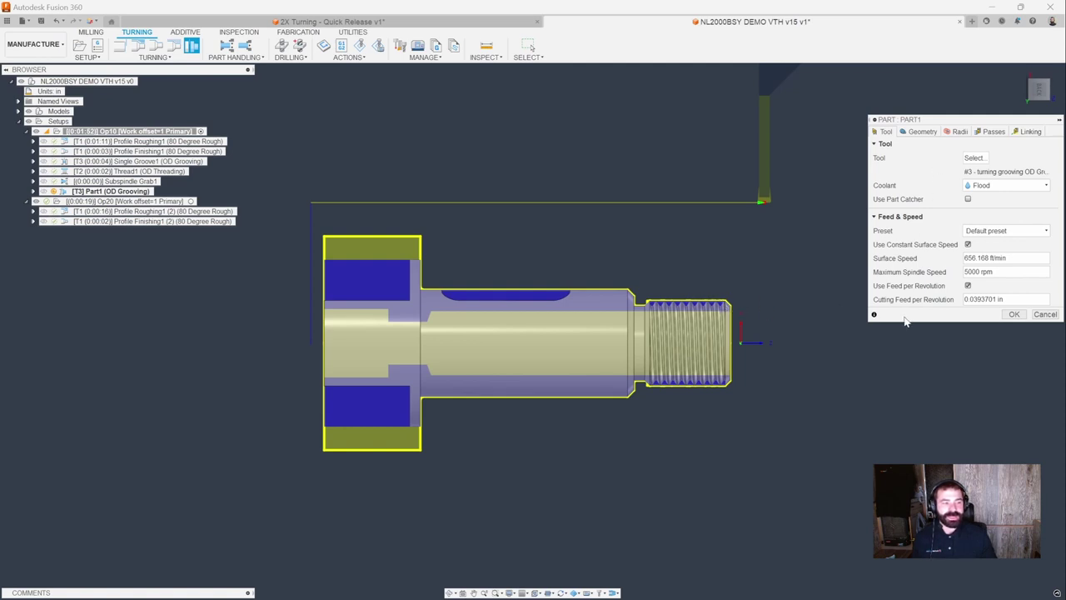
{"action": "left_click", "coordinate": [1010, 315]}
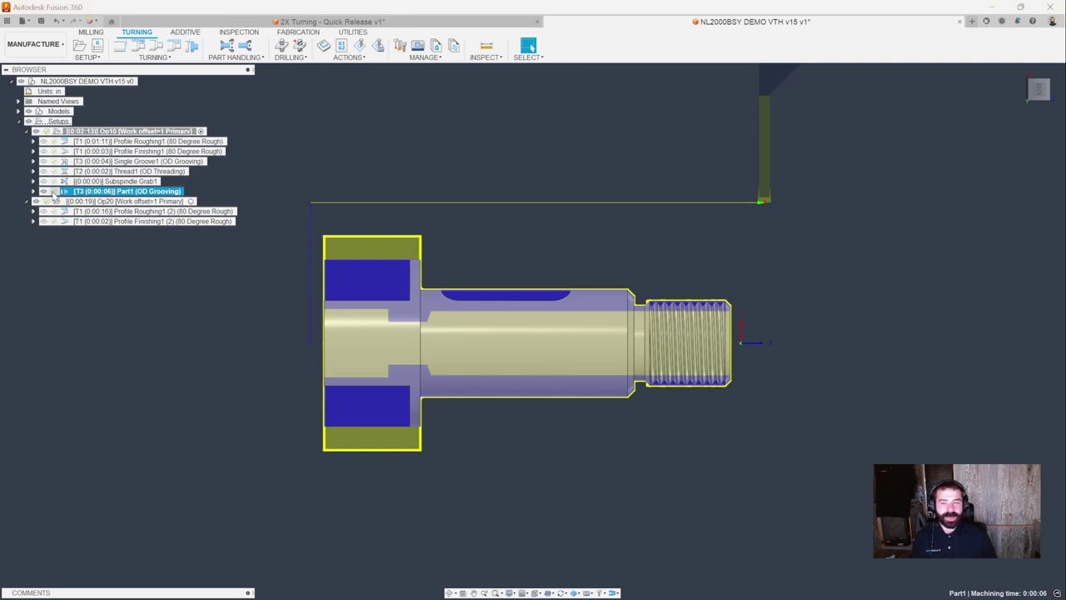
{"action": "double_click", "coordinate": [109, 181]}
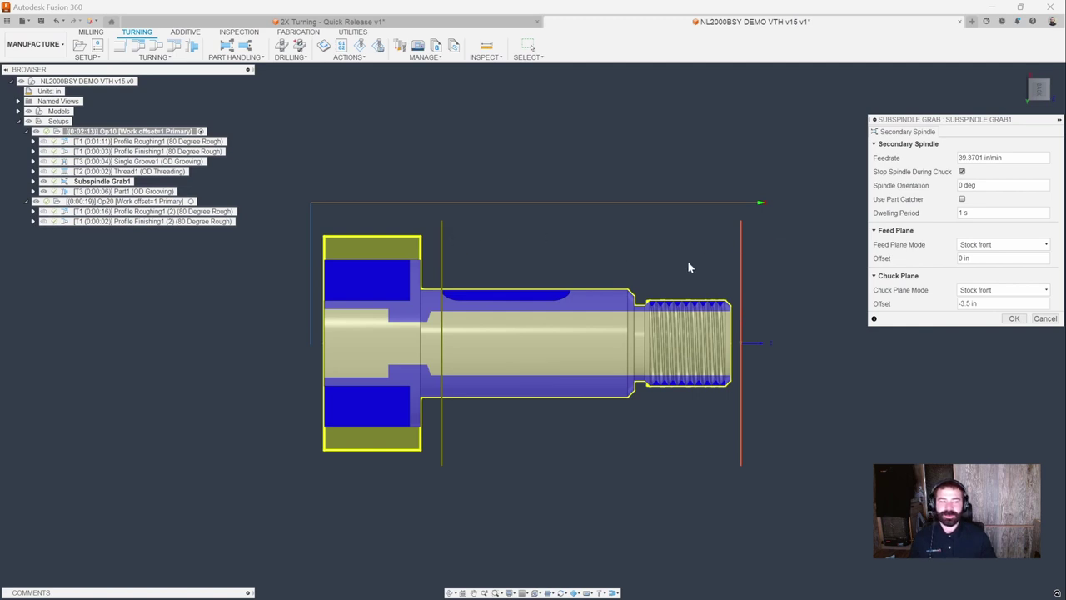
Set Part1 to approach from the first toolpath point and retract to the last toolpath point.
{"action": "left_click", "coordinate": [1045, 319]}
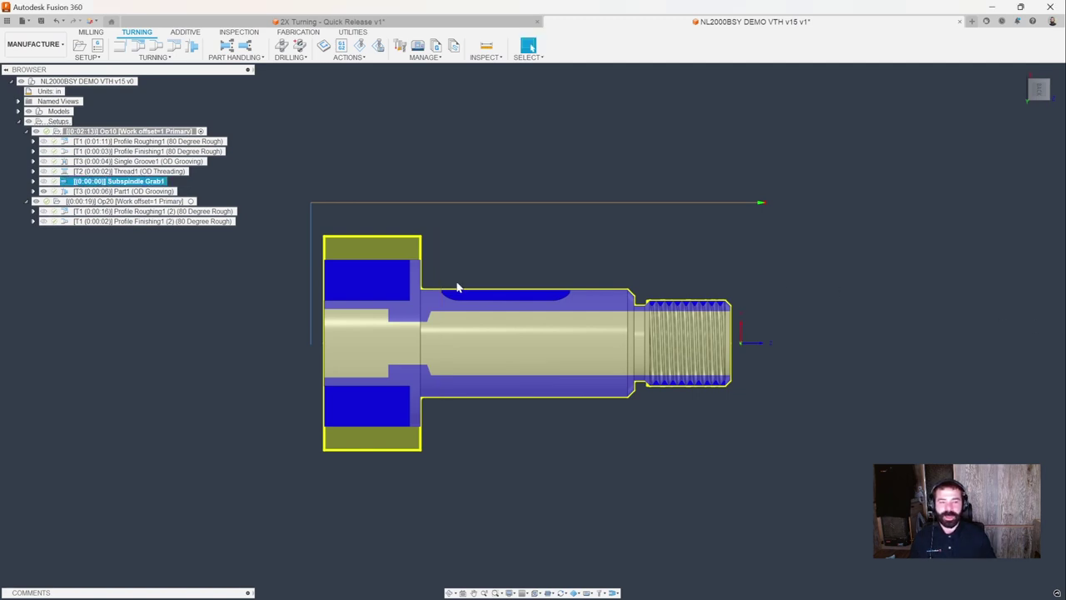
{"action": "double_click", "coordinate": [65, 191]}
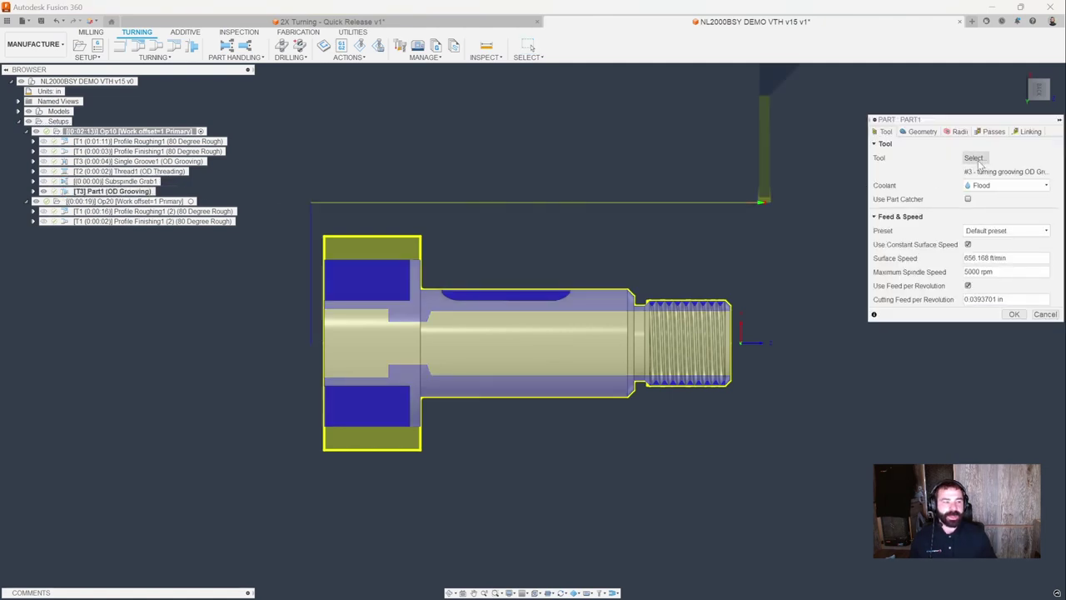
{"action": "left_click", "coordinate": [1030, 132]}
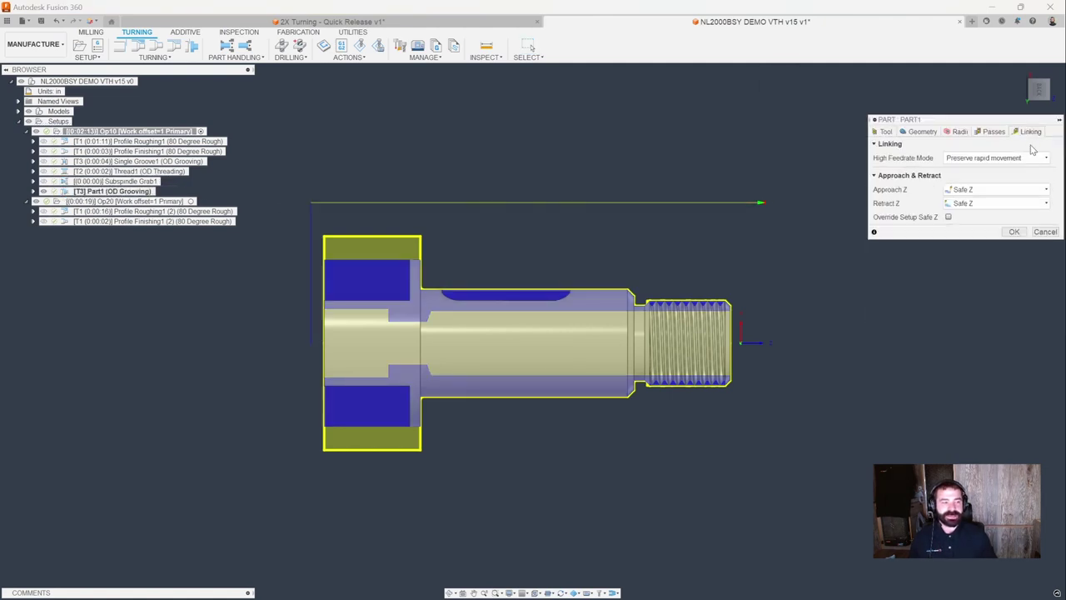
{"action": "left_click", "coordinate": [970, 190]}
{"action": "left_click", "coordinate": [980, 212]}
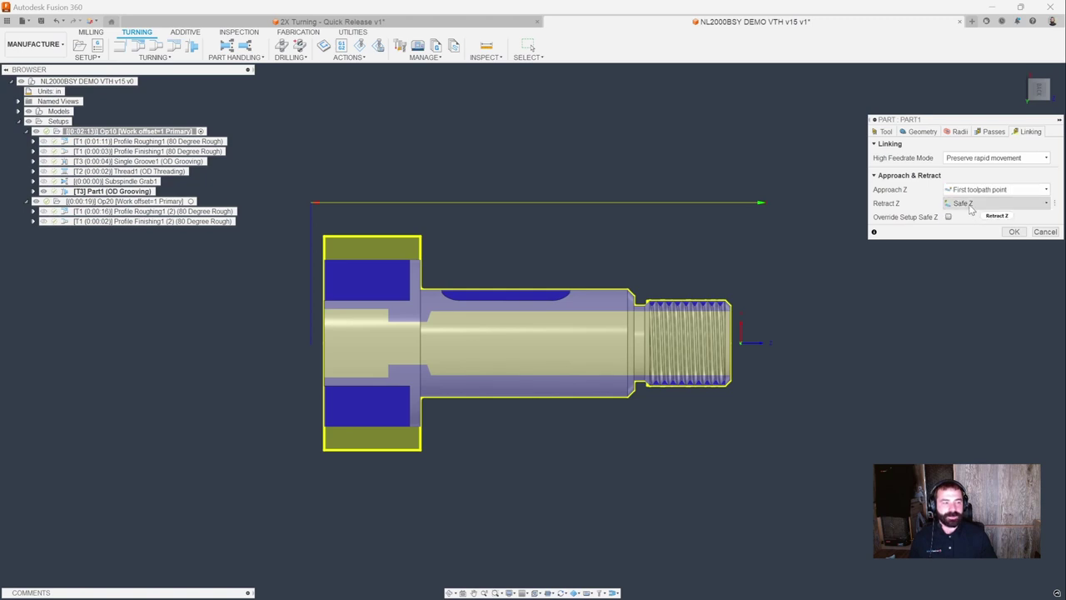
{"action": "left_click", "coordinate": [970, 203]}
{"action": "left_click", "coordinate": [973, 227]}
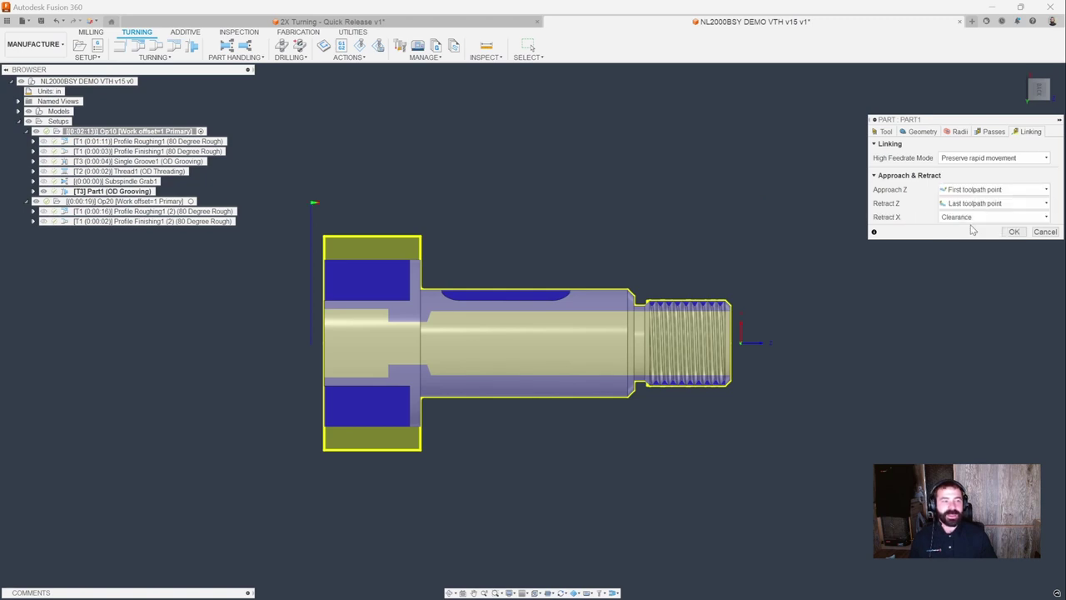
{"action": "left_click", "coordinate": [1012, 232]}
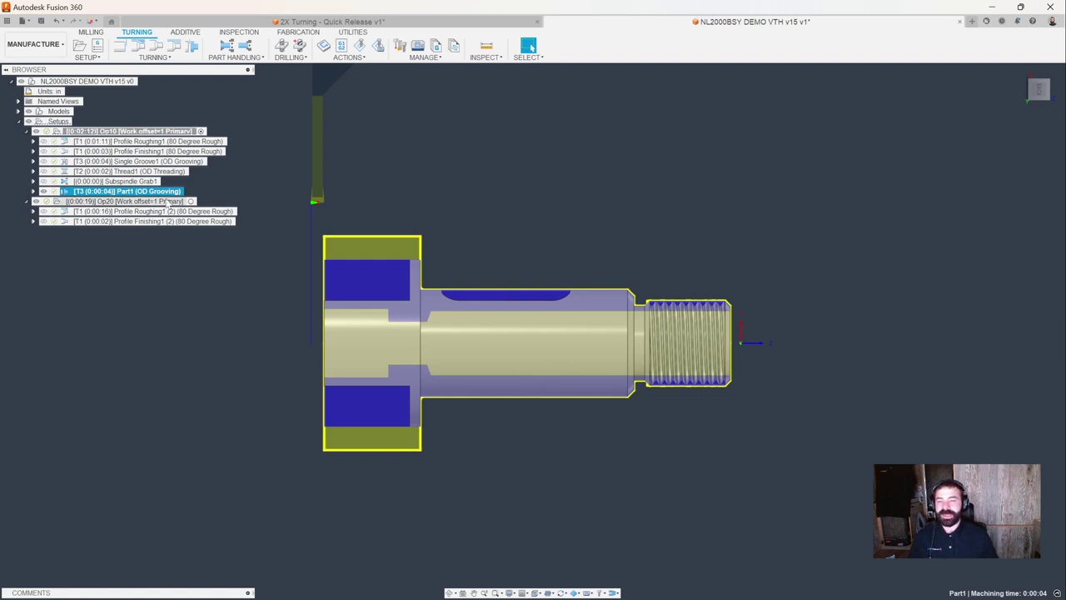
Reopen Subspindle Grab1's settings for review and close them without changes.
{"action": "left_click", "coordinate": [67, 182], "text": "ctrl"}
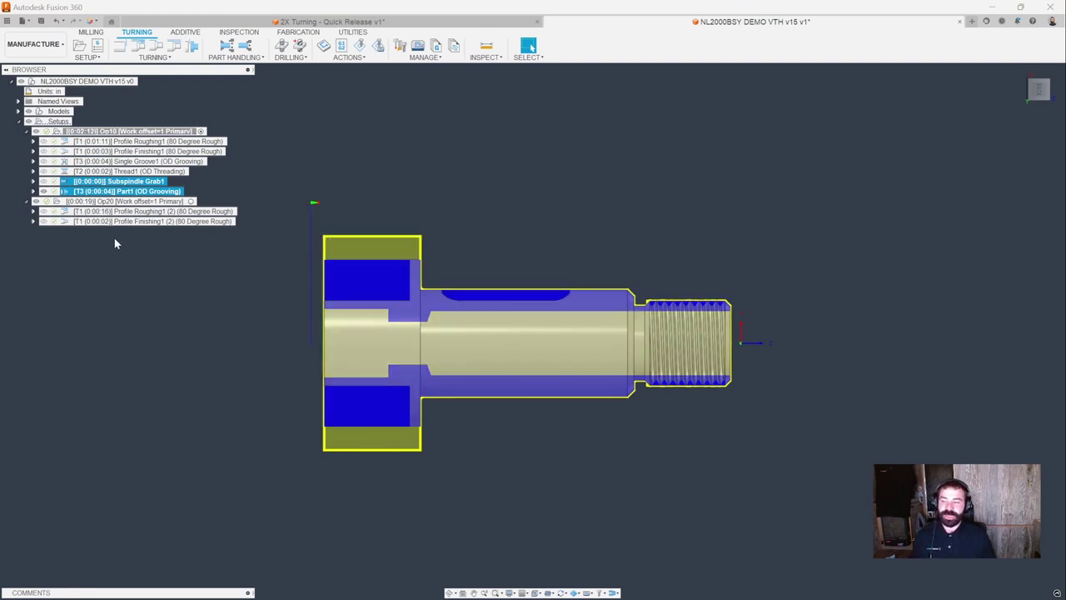
{"action": "double_click", "coordinate": [68, 182]}
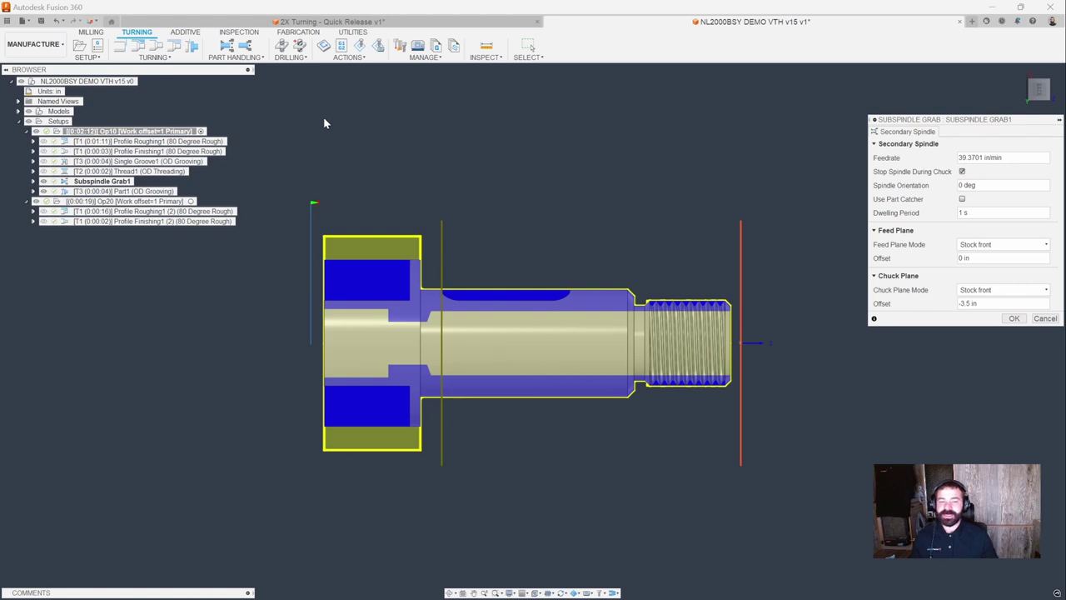
{"action": "left_click", "coordinate": [1045, 318]}
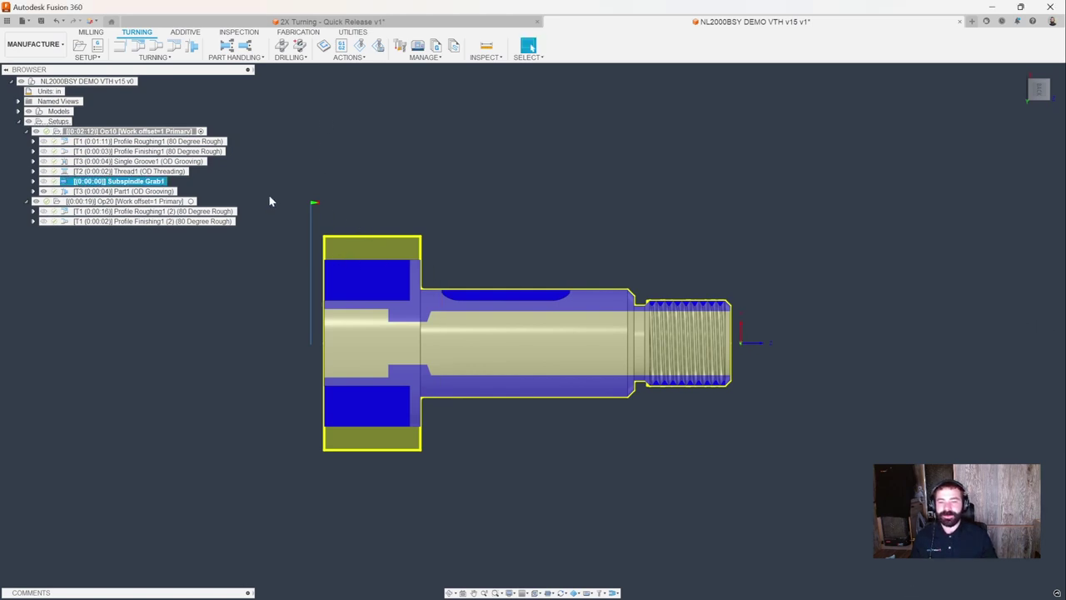
Add a Subspindle Return keeping both spindle chucks clamped, with a stock-front feed plane.
{"action": "left_click", "coordinate": [245, 45]}
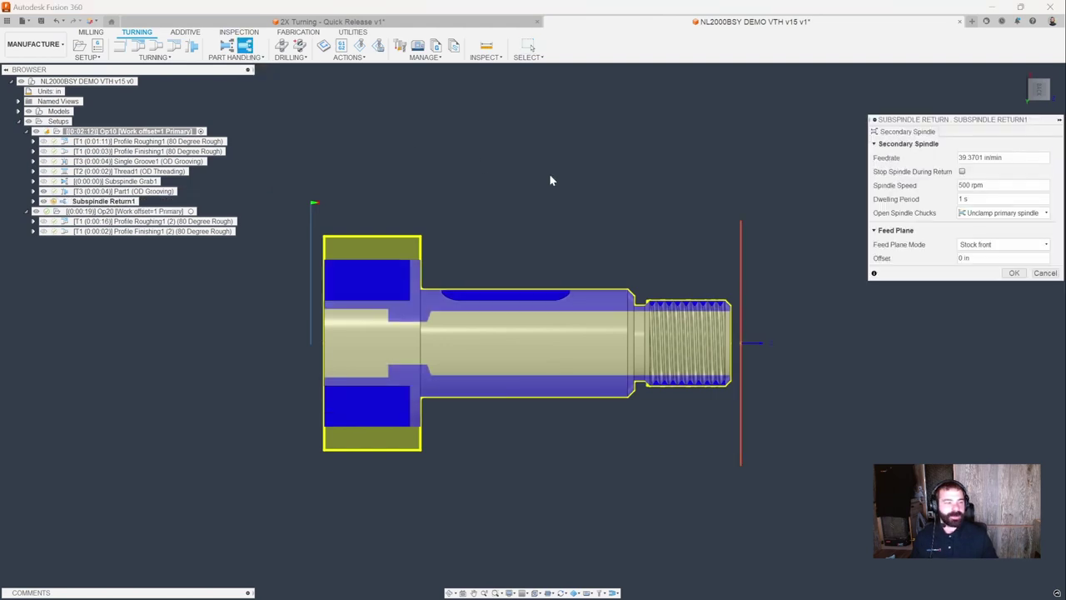
{"action": "left_click", "coordinate": [999, 214]}
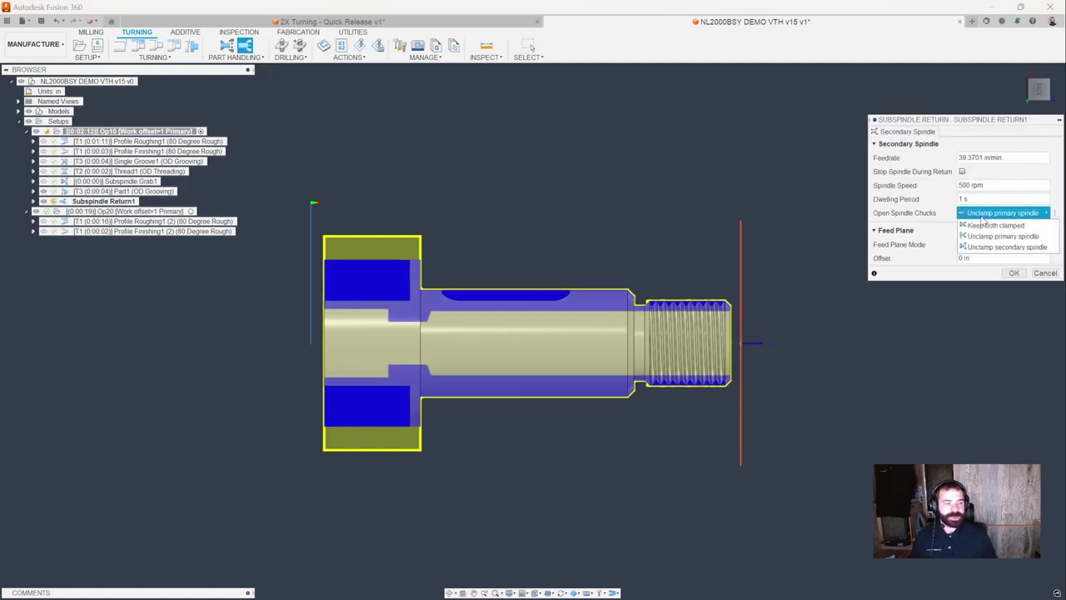
{"action": "left_click", "coordinate": [983, 227]}
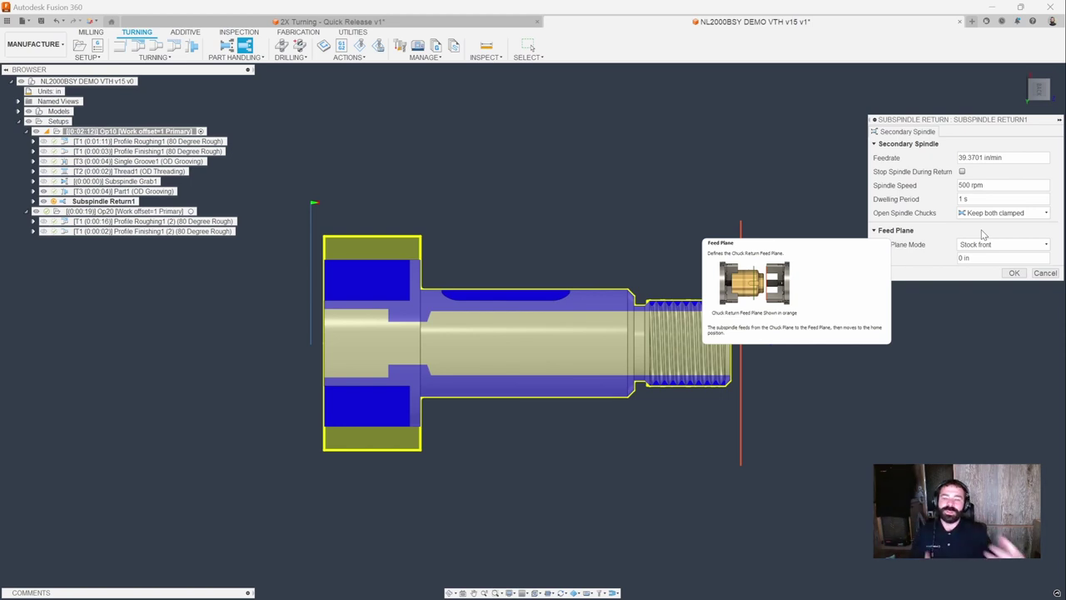
{"action": "left_click", "coordinate": [990, 243]}
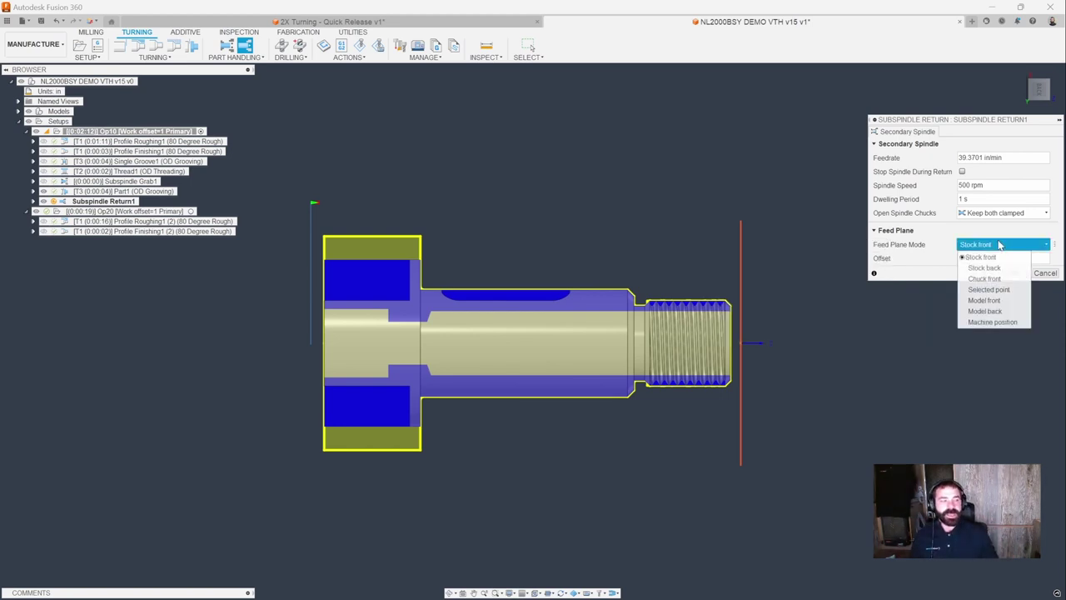
{"action": "left_click", "coordinate": [978, 323]}
{"action": "left_click", "coordinate": [1013, 273]}
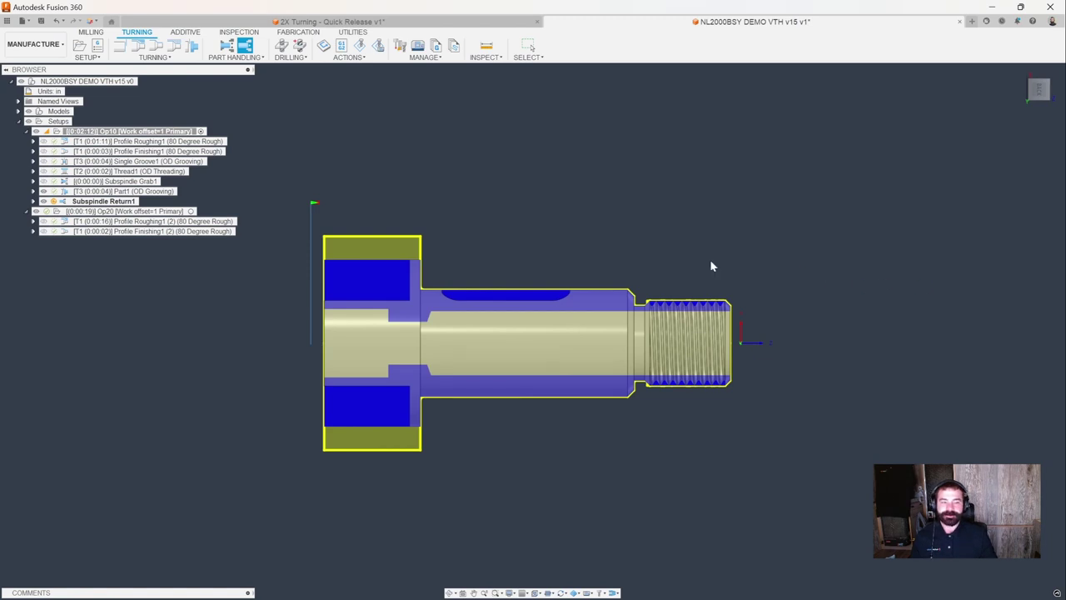
Put Op20 on the Secondary spindle and change its WCS offset on the Post Process tab.
{"action": "double_click", "coordinate": [90, 212]}
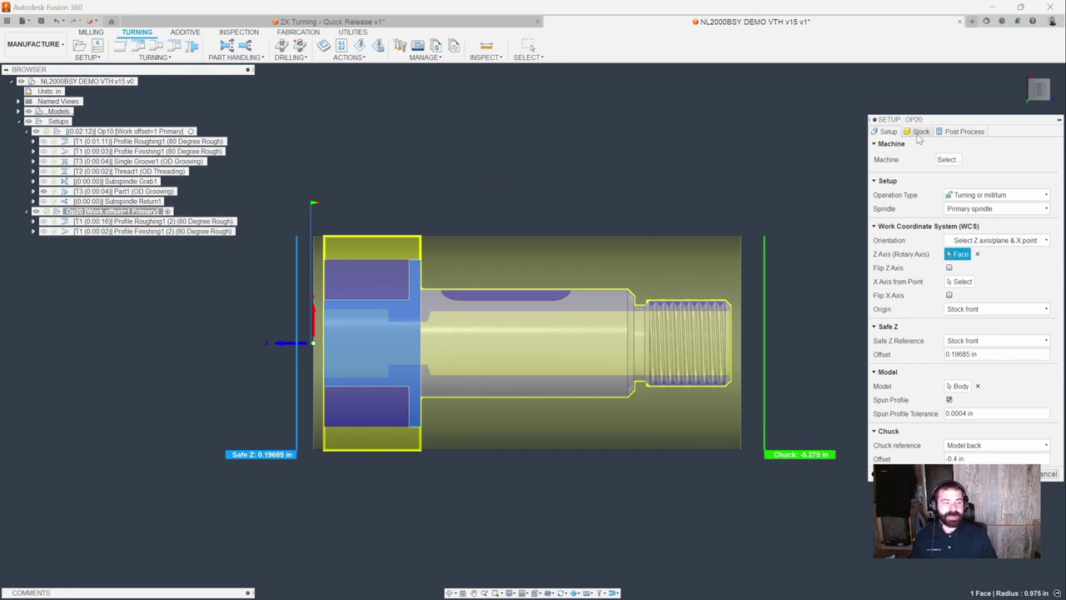
{"action": "left_click", "coordinate": [959, 210]}
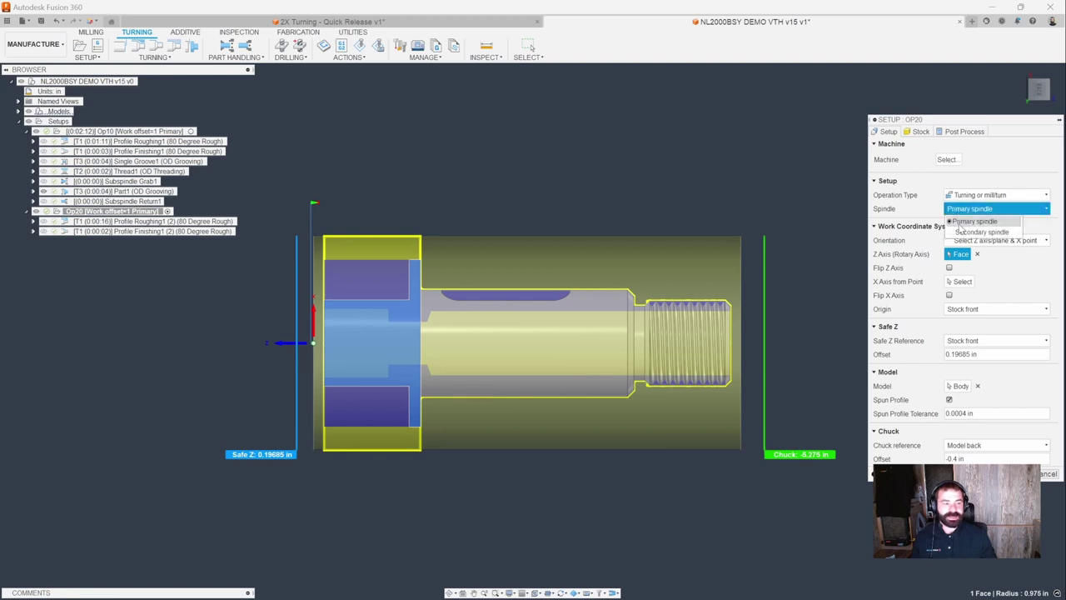
{"action": "left_click", "coordinate": [970, 230]}
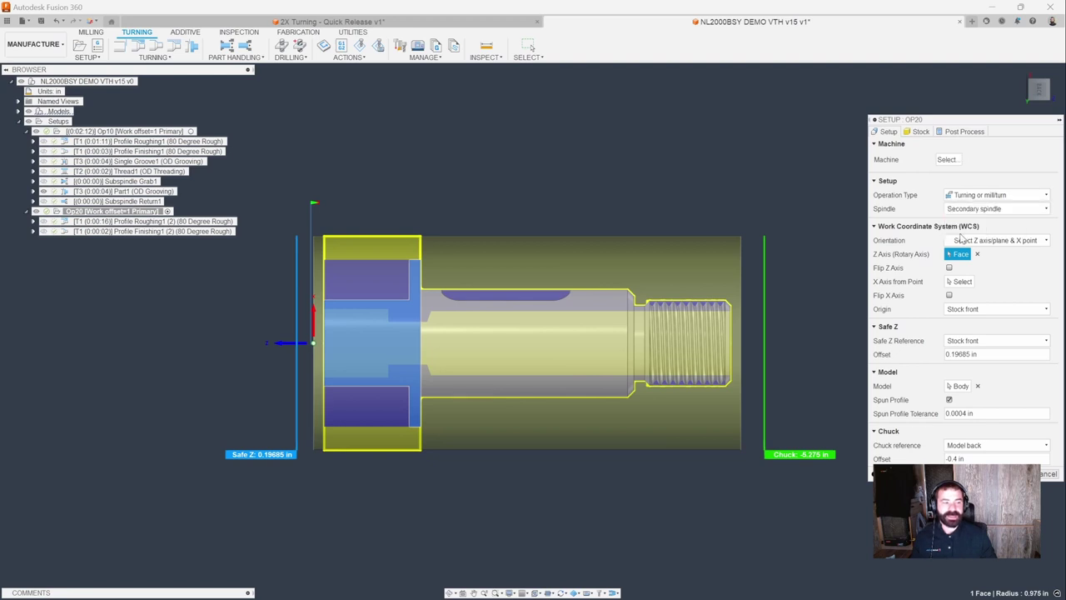
{"action": "left_click", "coordinate": [963, 131]}
{"action": "left_click", "coordinate": [962, 203]}
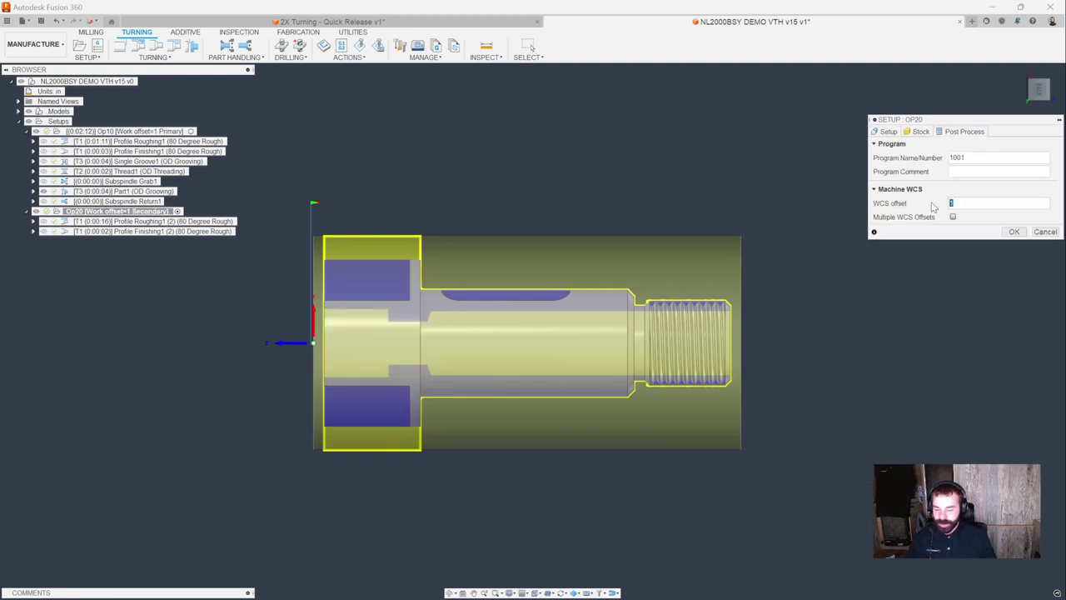
{"action": "type", "text": "5"}
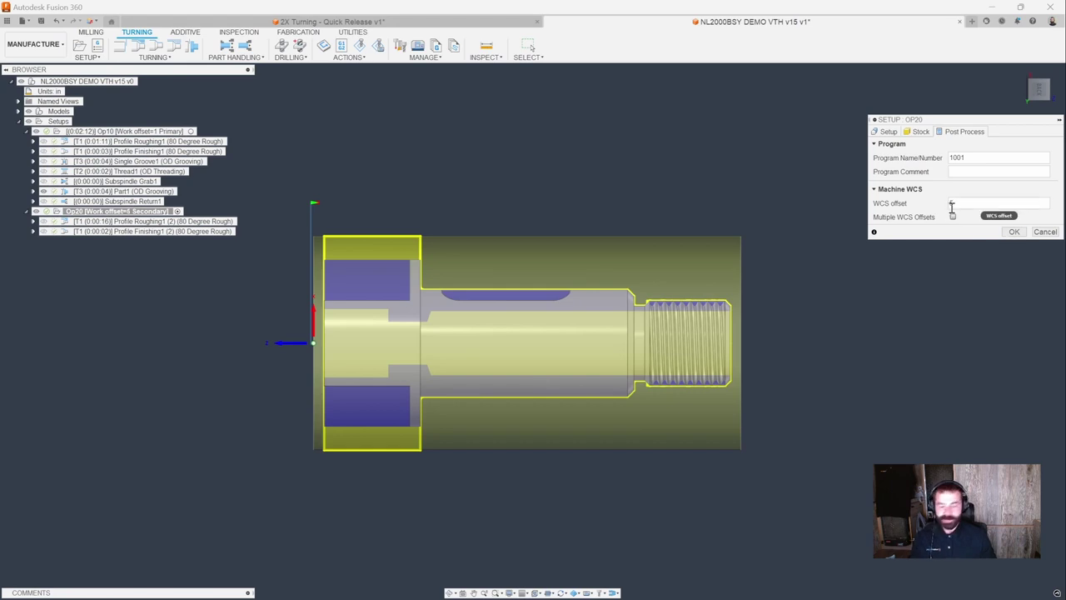
{"action": "left_click", "coordinate": [1013, 231]}
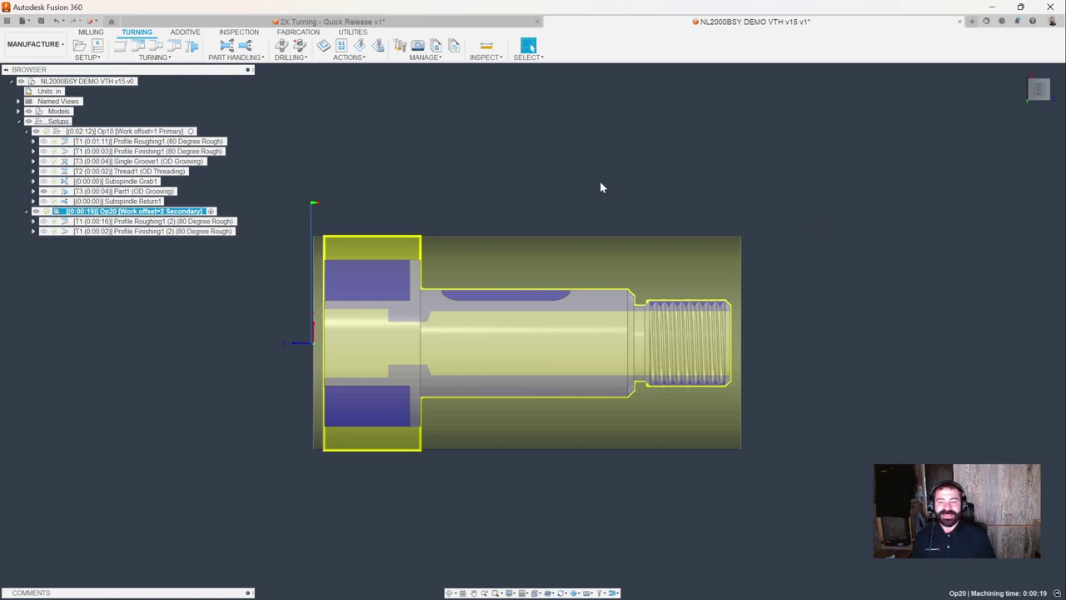